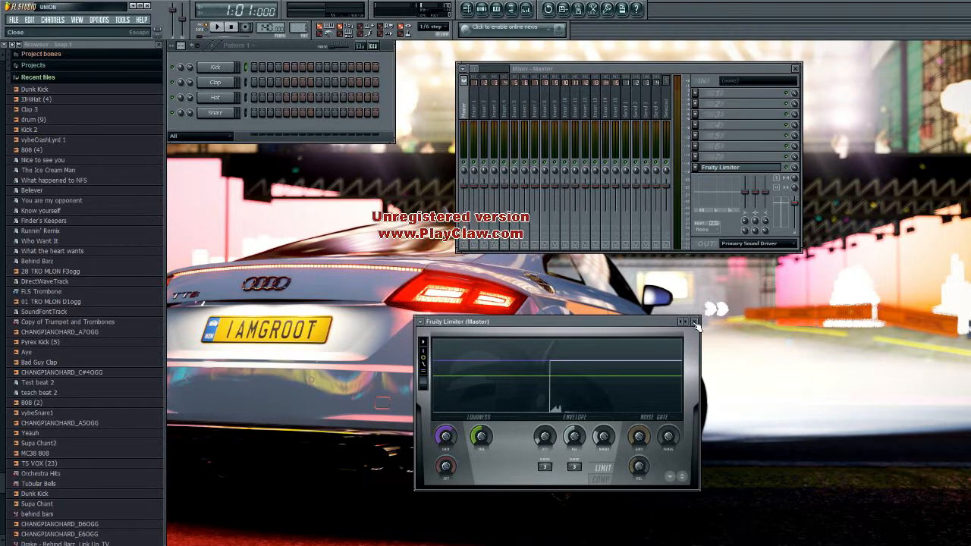
Close the Fruity Limiter and mixer windows so only the step sequencer stays open
{"action": "left_click", "coordinate": [697, 323]}
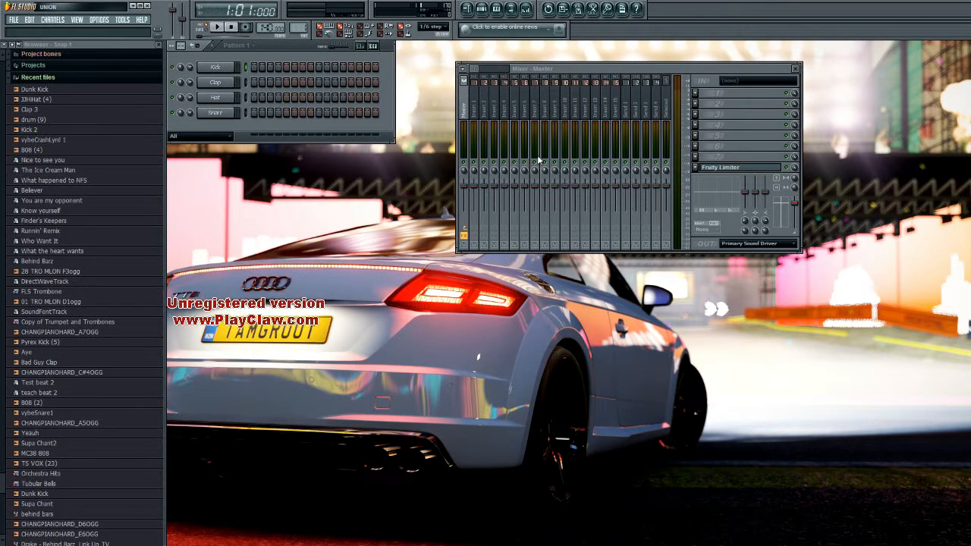
{"action": "left_click", "coordinate": [798, 70]}
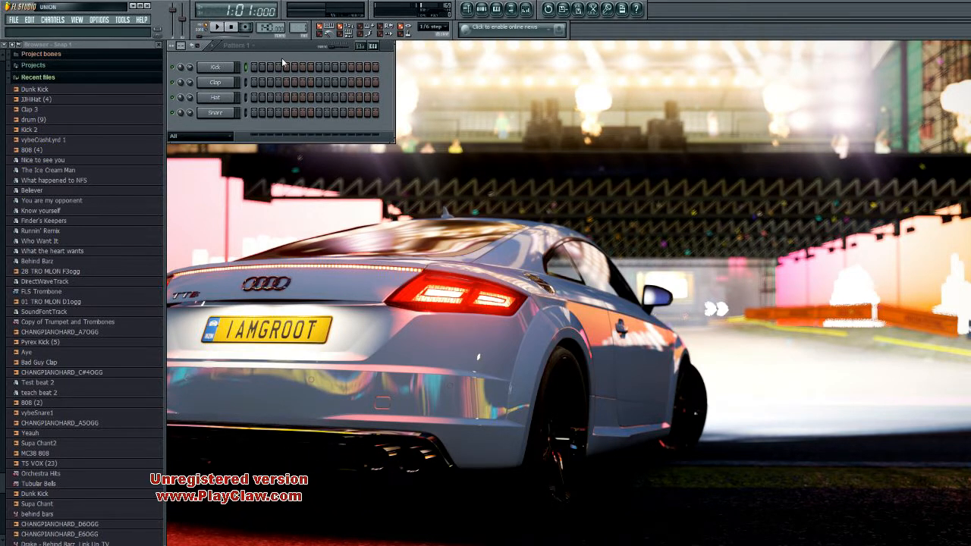
{"action": "mouse_move", "coordinate": [447, 4]}
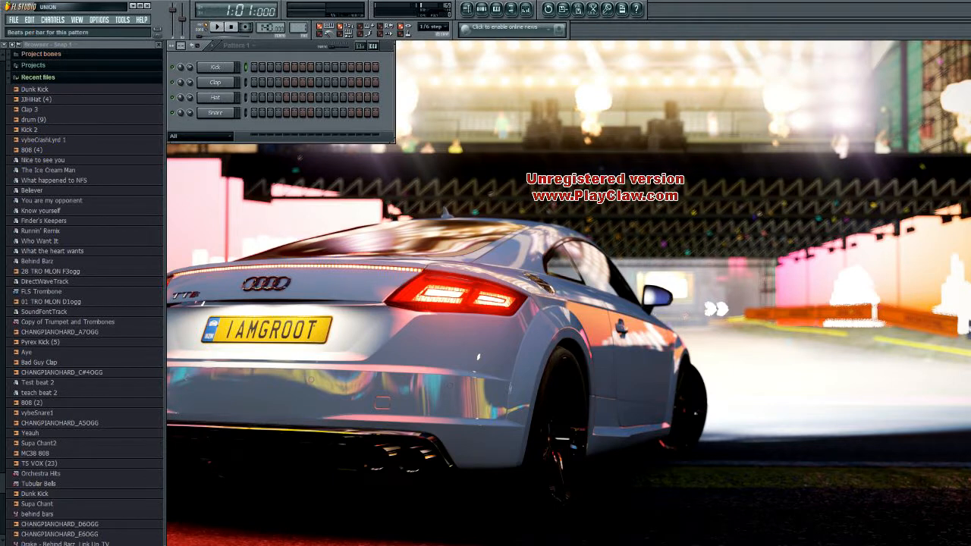
Inspect the channel settings of the Kick, Clap and Snare channels and close the settings window
{"action": "left_click", "coordinate": [217, 68]}
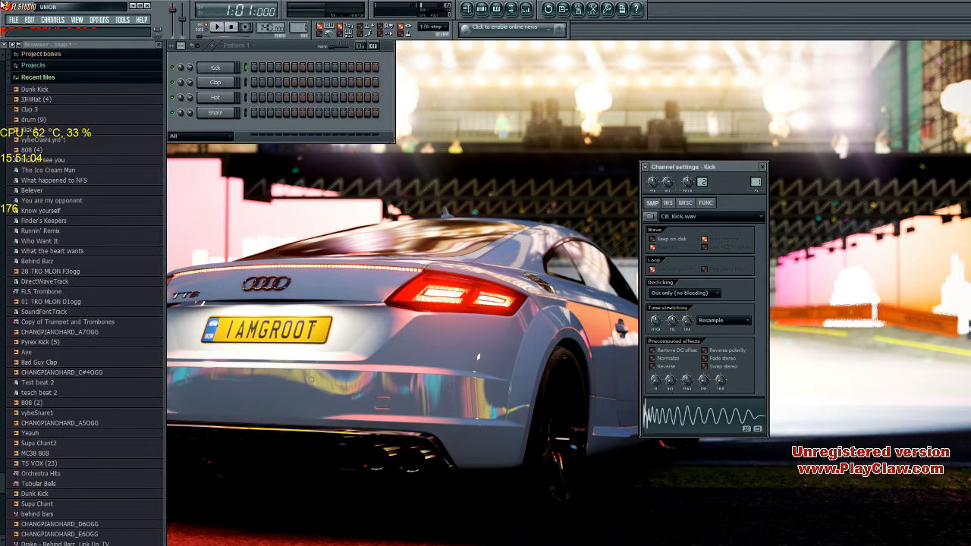
{"action": "left_click", "coordinate": [205, 85]}
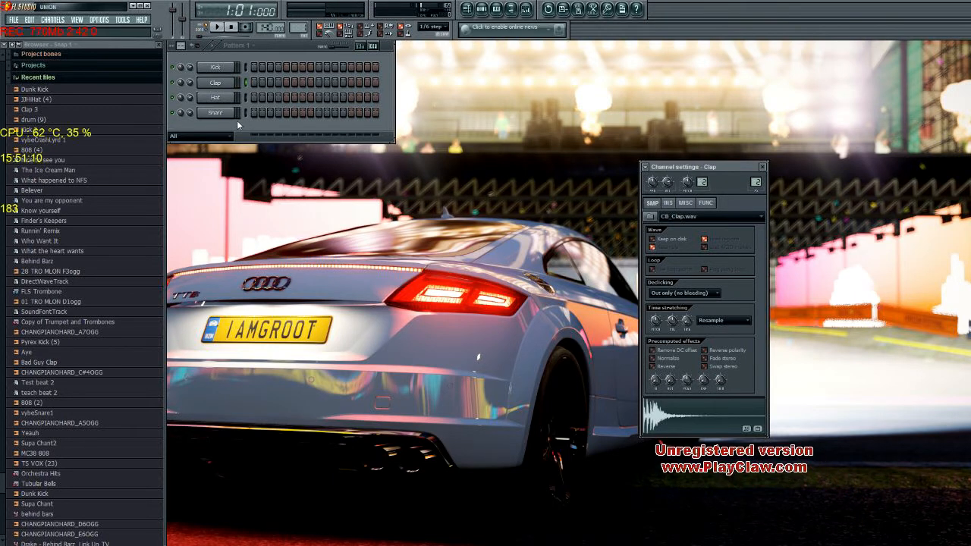
{"action": "left_click", "coordinate": [217, 113]}
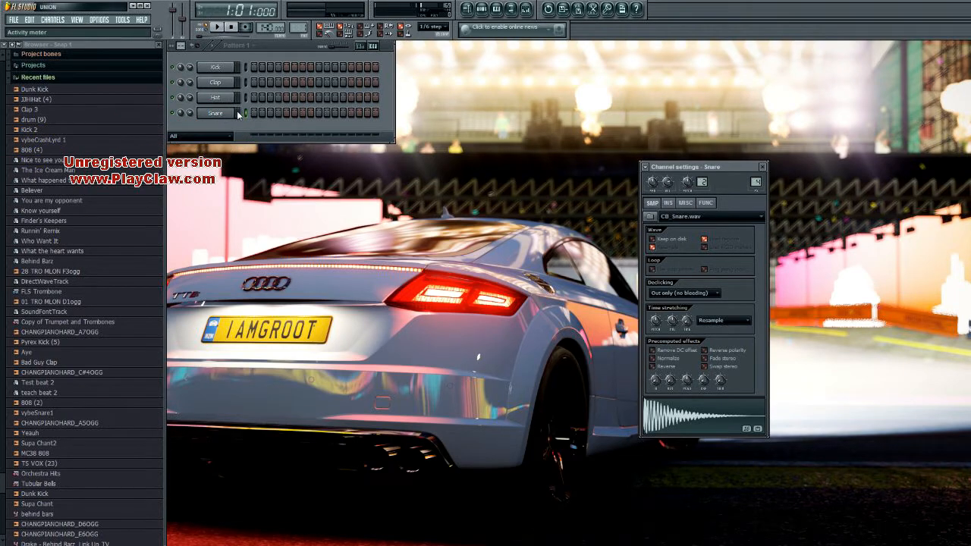
{"action": "left_click", "coordinate": [225, 69]}
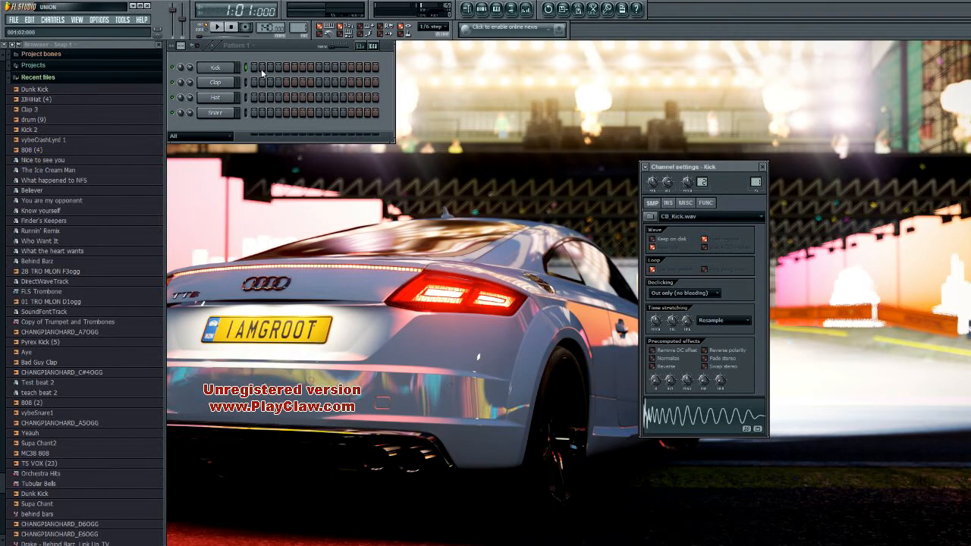
{"action": "left_click", "coordinate": [216, 71]}
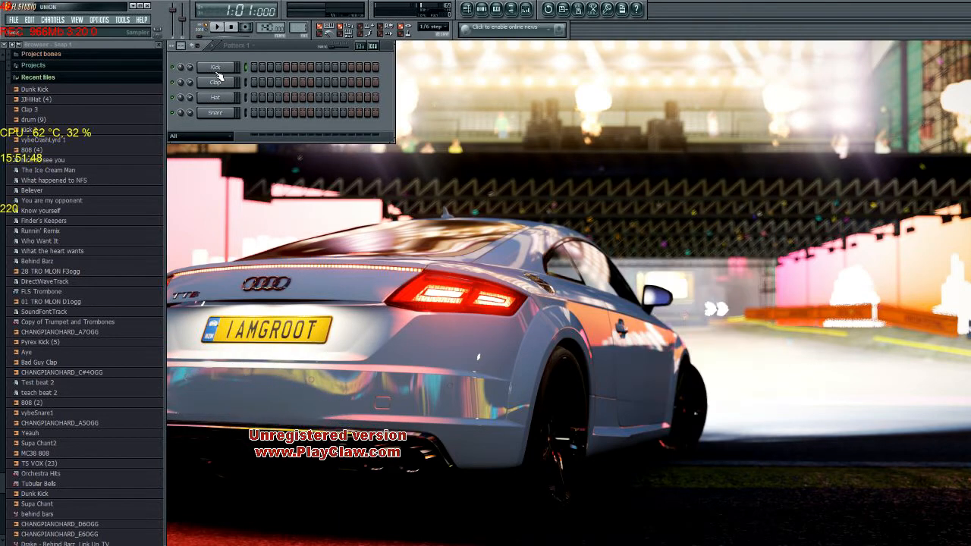
{"action": "left_click", "coordinate": [217, 71]}
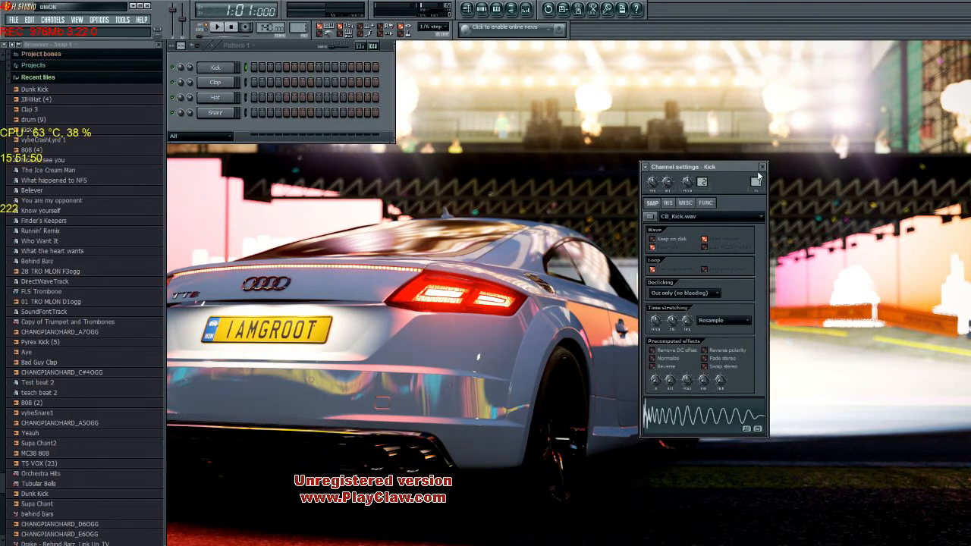
{"action": "left_click", "coordinate": [762, 167]}
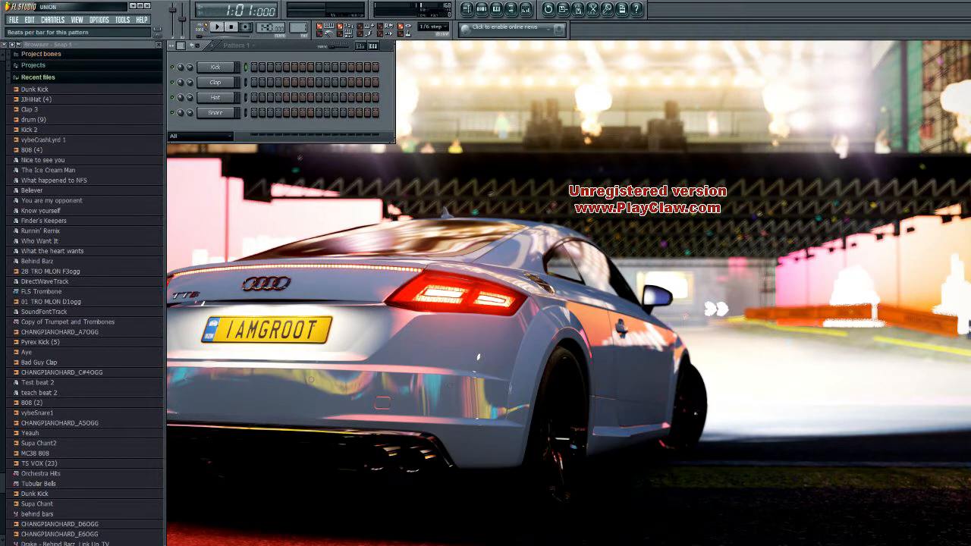
Lengthen the pattern in the step sequencer to 32 steps
{"action": "left_click_drag", "start_coordinate": [181, 46], "coordinate": [180, 34]}
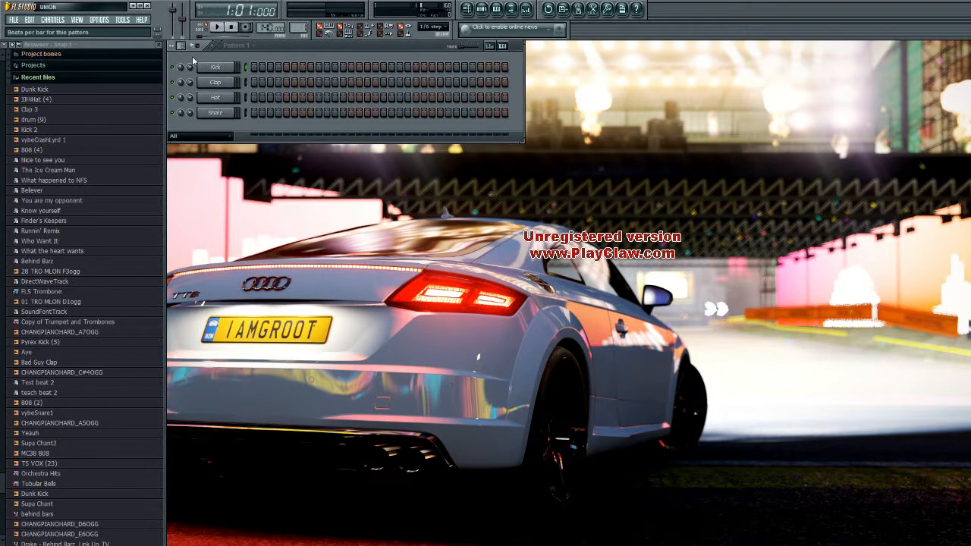
Try a beat with kicks on steps 1, 4 and 8 and claps on steps 5 and 14, and play it back
{"action": "left_click", "coordinate": [254, 67]}
{"action": "left_click", "coordinate": [278, 66]}
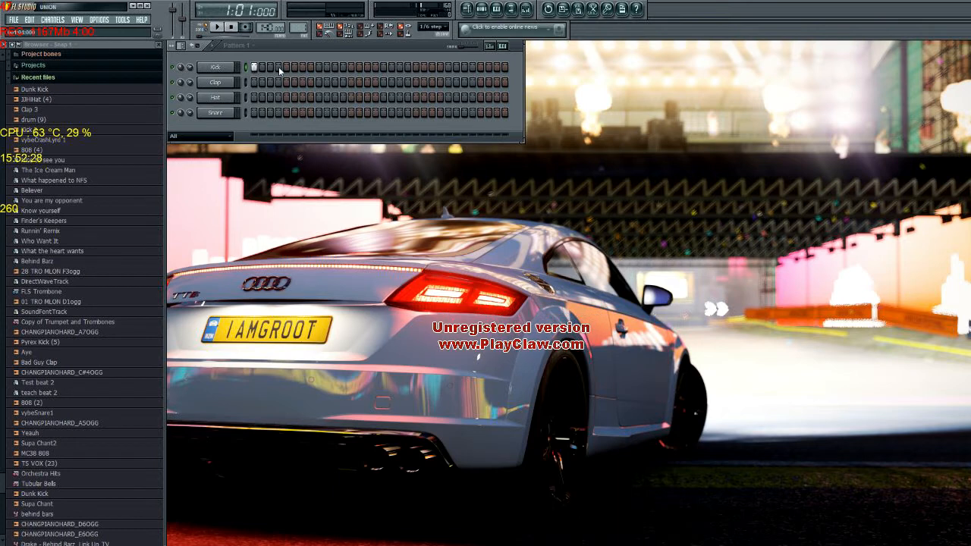
{"action": "left_click", "coordinate": [310, 67]}
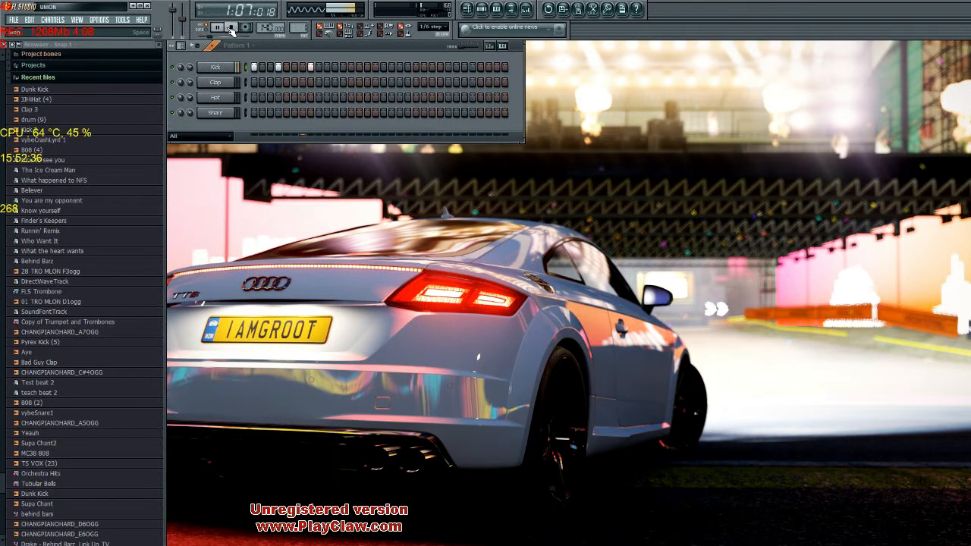
{"action": "left_click", "coordinate": [286, 82]}
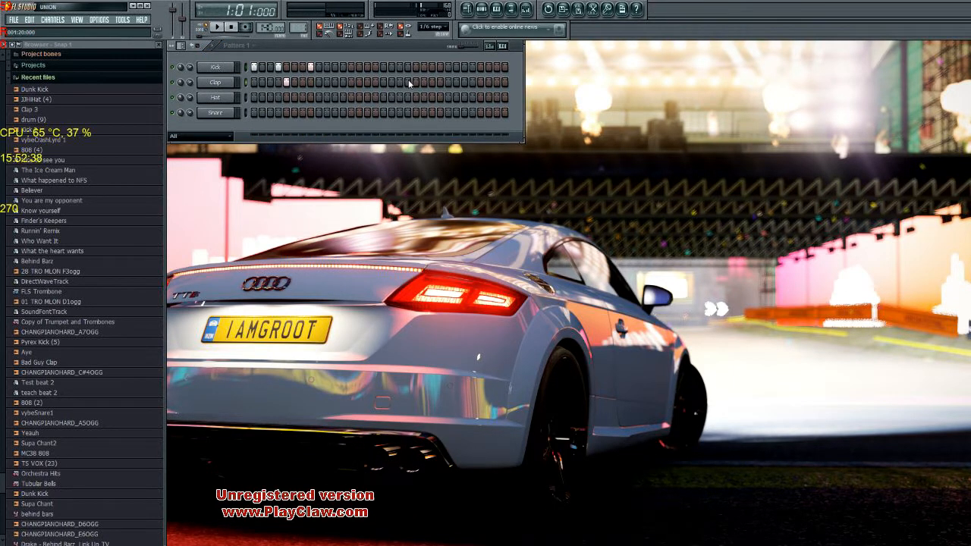
{"action": "left_click", "coordinate": [359, 82]}
{"action": "left_click", "coordinate": [218, 28]}
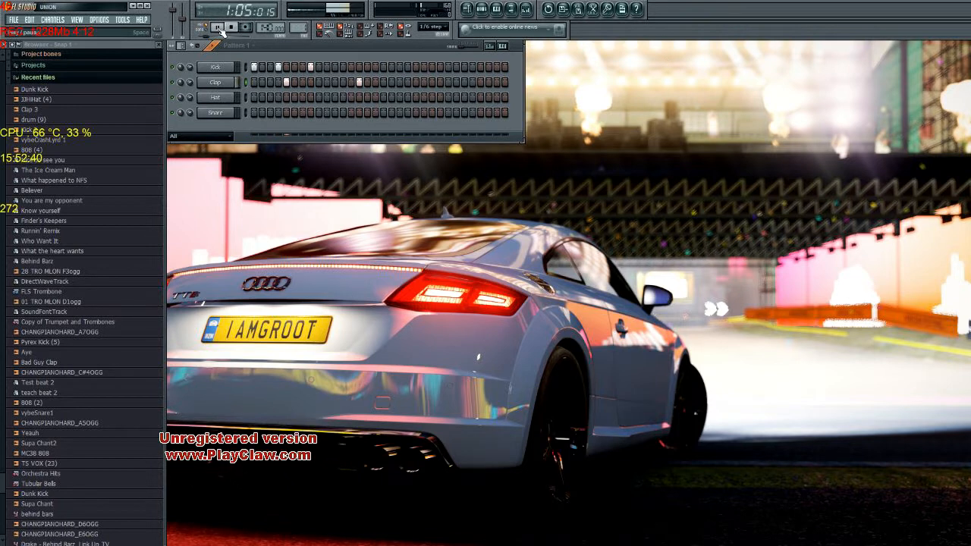
{"action": "left_click", "coordinate": [233, 29]}
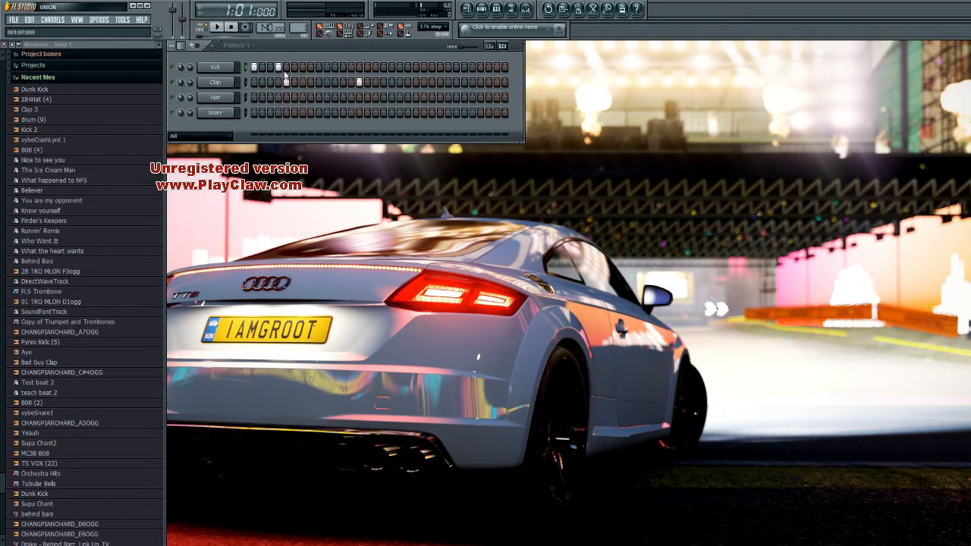
Clear all kick and clap steps and try kicks on steps 1, 4 and 7
{"action": "left_click_drag", "start_coordinate": [257, 66], "coordinate": [348, 70]}
{"action": "left_click_drag", "start_coordinate": [287, 88], "coordinate": [361, 84]}
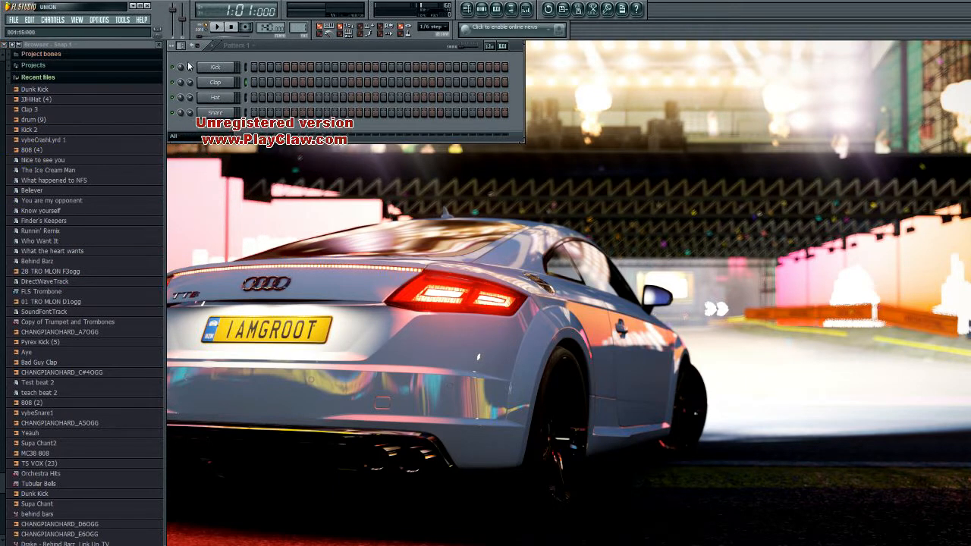
{"action": "left_click", "coordinate": [254, 67]}
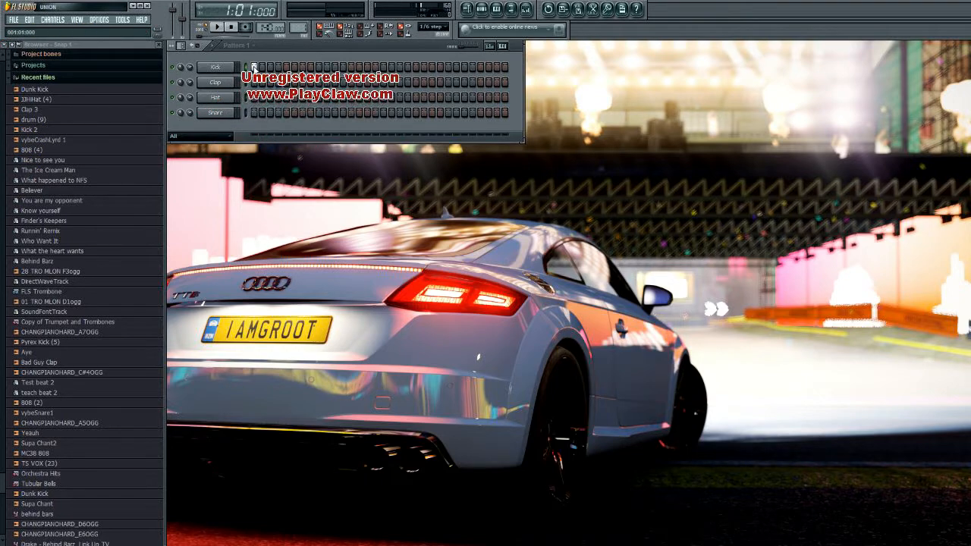
{"action": "left_click", "coordinate": [301, 68]}
{"action": "left_click", "coordinate": [279, 68]}
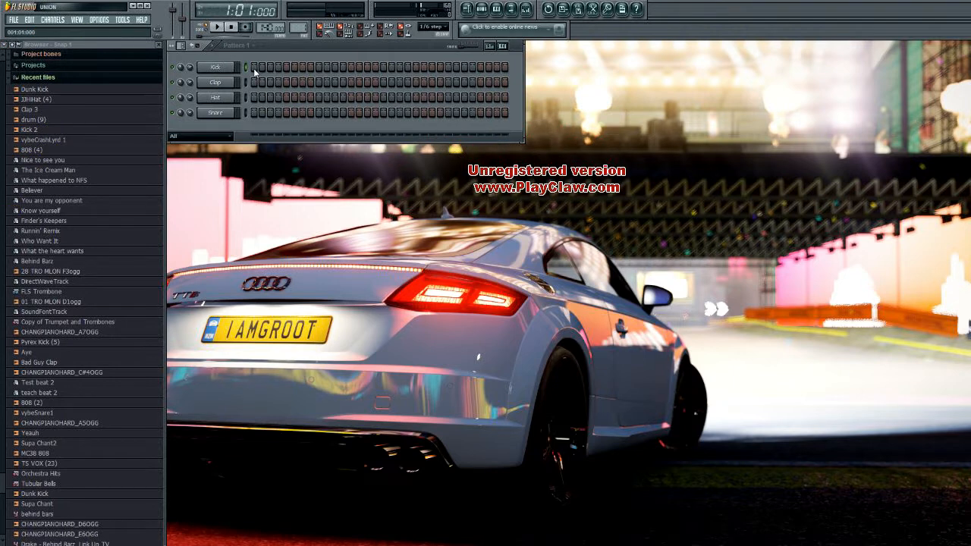
Place kicks on steps 1, 4 and 7 and claps on steps 5, 13, 21 and 29
{"action": "left_click", "coordinate": [279, 67]}
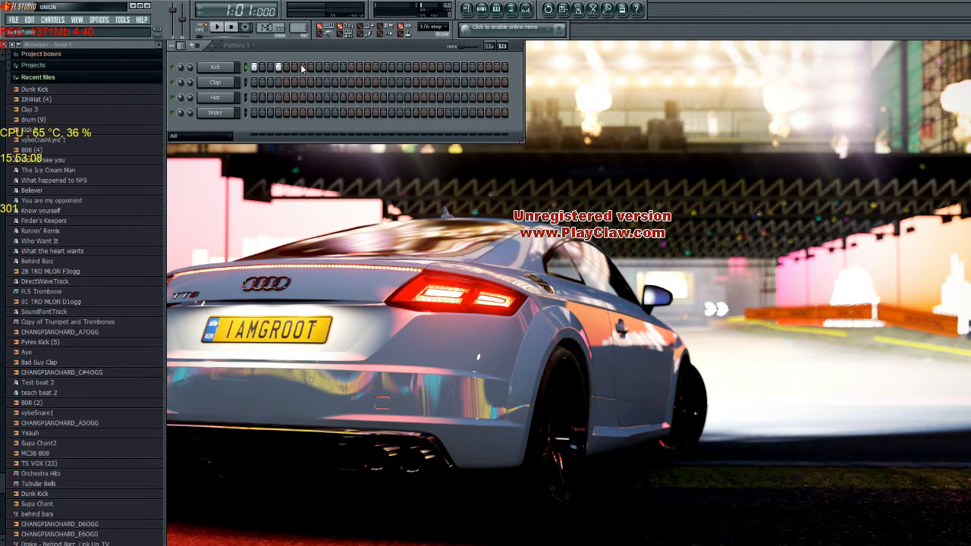
{"action": "left_click", "coordinate": [302, 68]}
{"action": "left_click", "coordinate": [286, 81]}
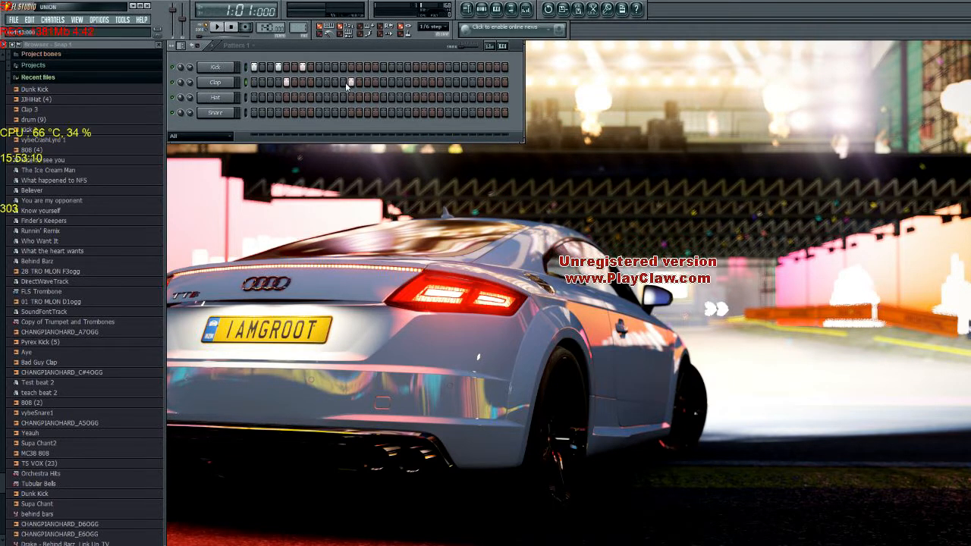
{"action": "left_click", "coordinate": [415, 82]}
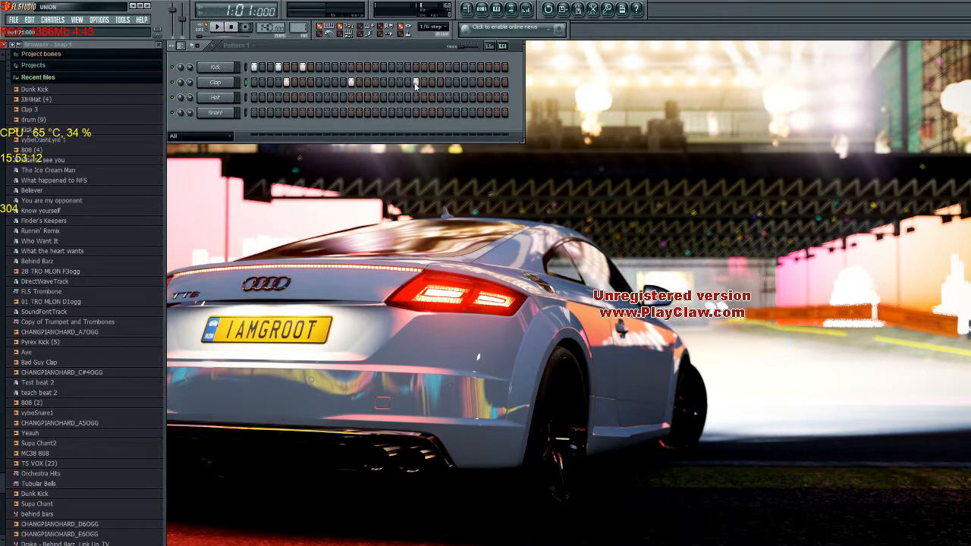
{"action": "left_click", "coordinate": [471, 81]}
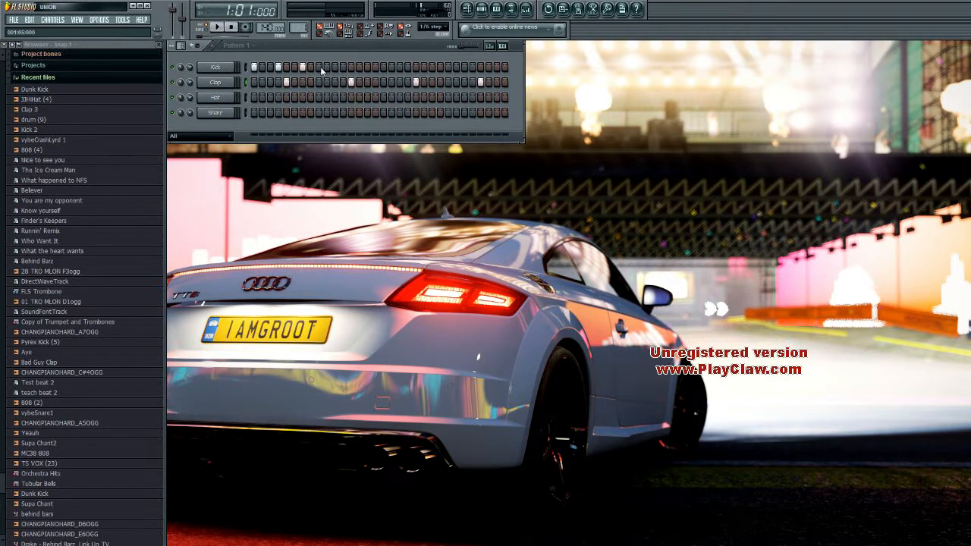
Add a kick on step 11 while playing back the beat, and extend the pattern to 64 steps
{"action": "left_click", "coordinate": [217, 27]}
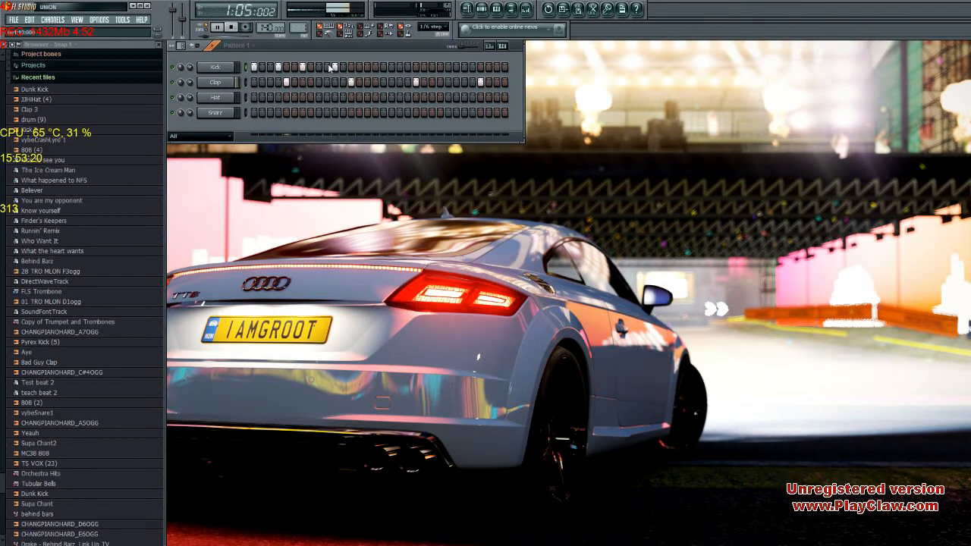
{"action": "left_click", "coordinate": [232, 28]}
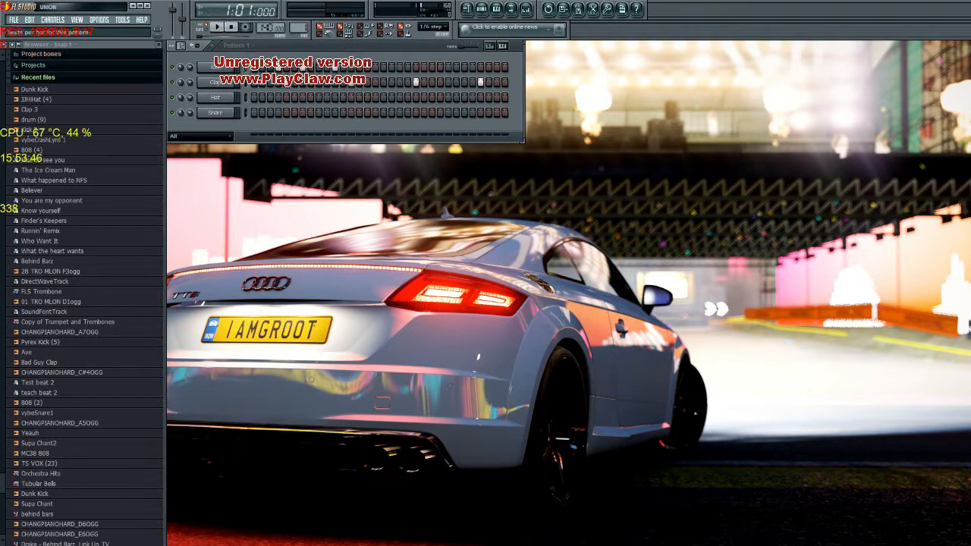
{"action": "mouse_move", "coordinate": [181, 45]}
{"action": "left_mouse_down"}
{"action": "mouse_move", "coordinate": [180, 22]}
{"action": "mouse_move", "coordinate": [180, 39]}
{"action": "left_mouse_up"}
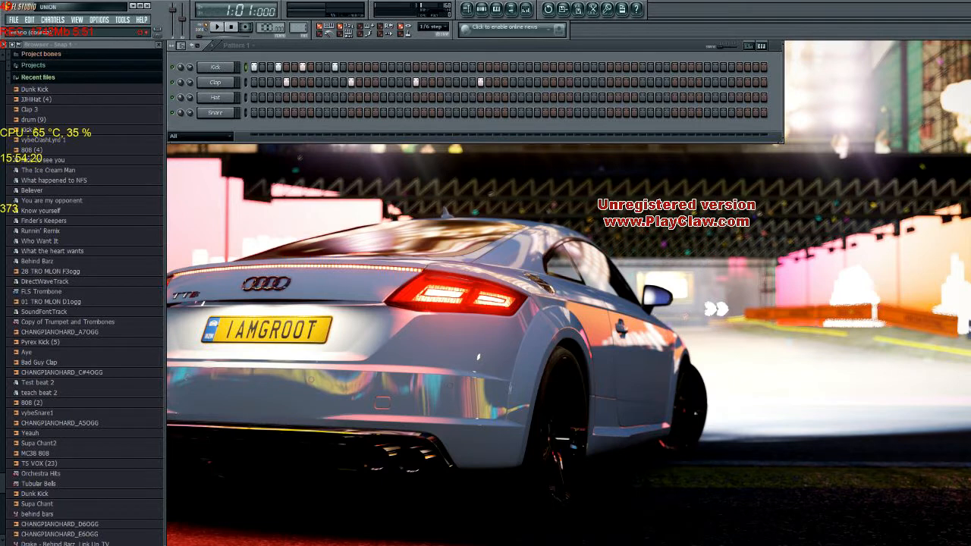
Try a much slower tempo and a tempo of 142 BPM, playing the pattern at each
{"action": "left_click_drag", "start_coordinate": [267, 28], "coordinate": [266, 42]}
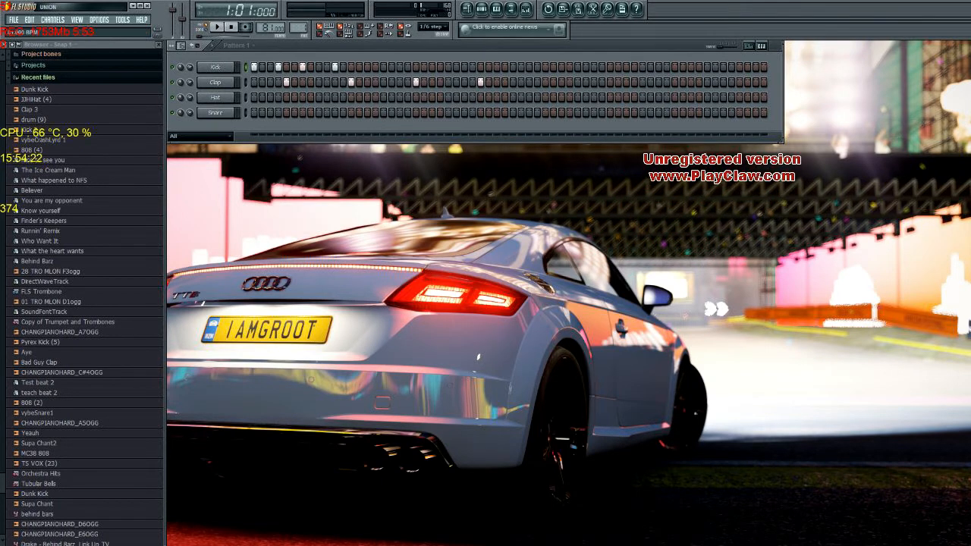
{"action": "left_click", "coordinate": [218, 28]}
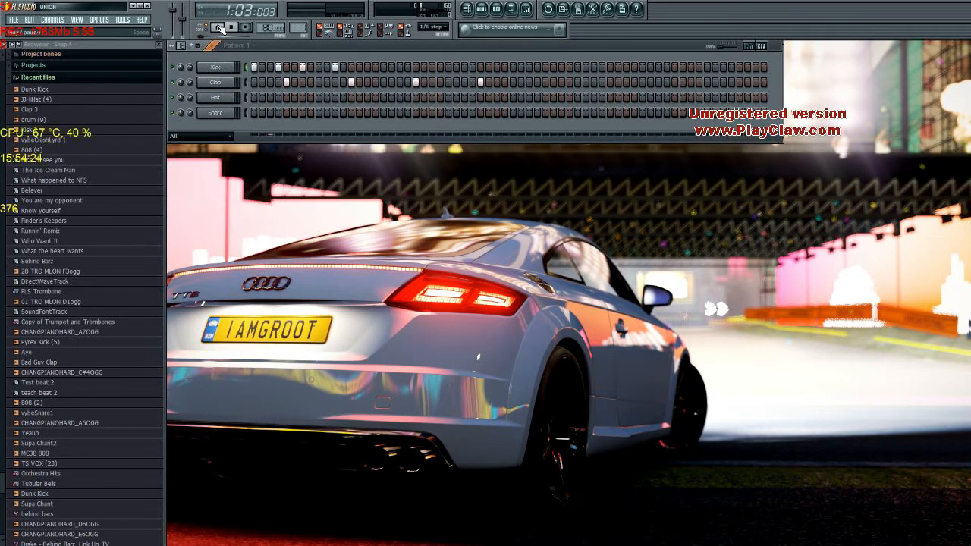
{"action": "left_click", "coordinate": [232, 27]}
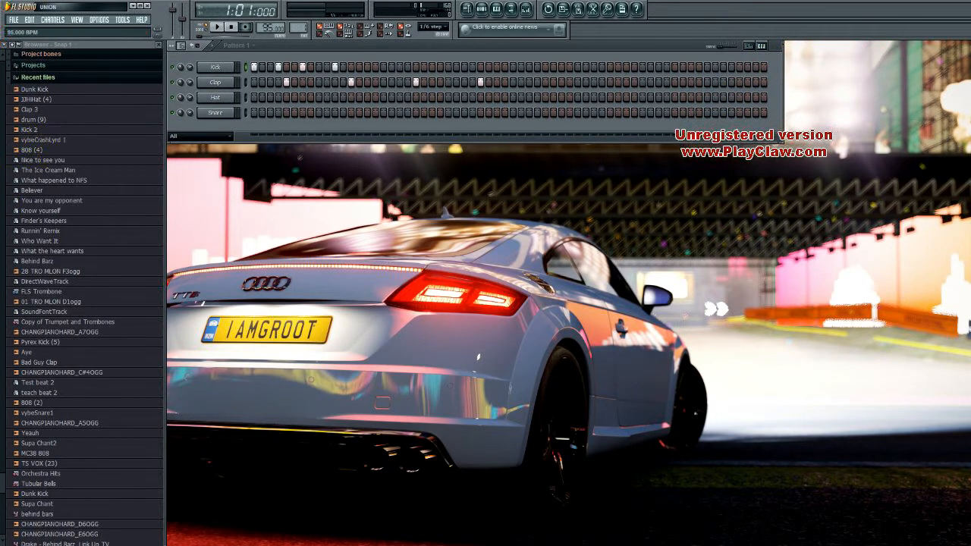
{"action": "mouse_move", "coordinate": [266, 27]}
{"action": "left_mouse_down"}
{"action": "mouse_move", "coordinate": [266, 18]}
{"action": "mouse_move", "coordinate": [266, 28]}
{"action": "left_mouse_up"}
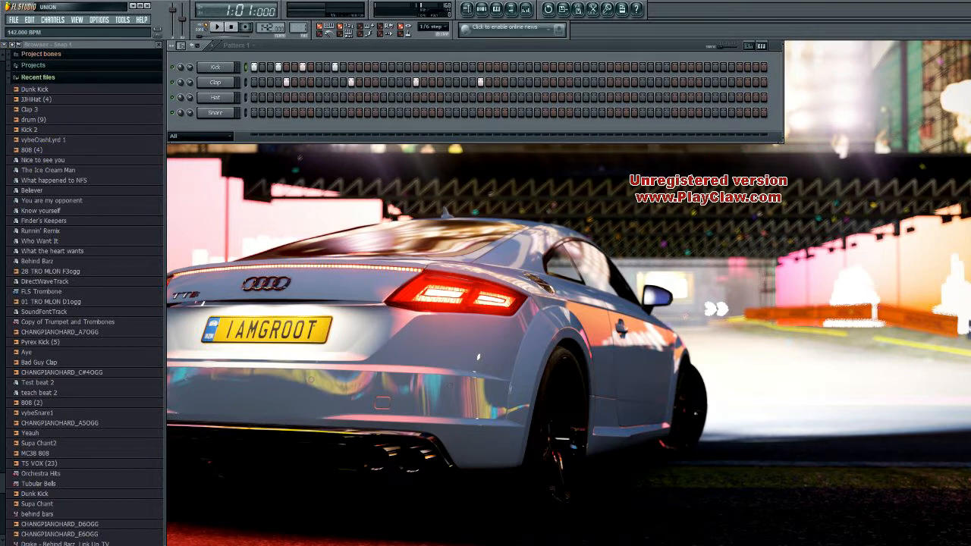
{"action": "left_click", "coordinate": [217, 26]}
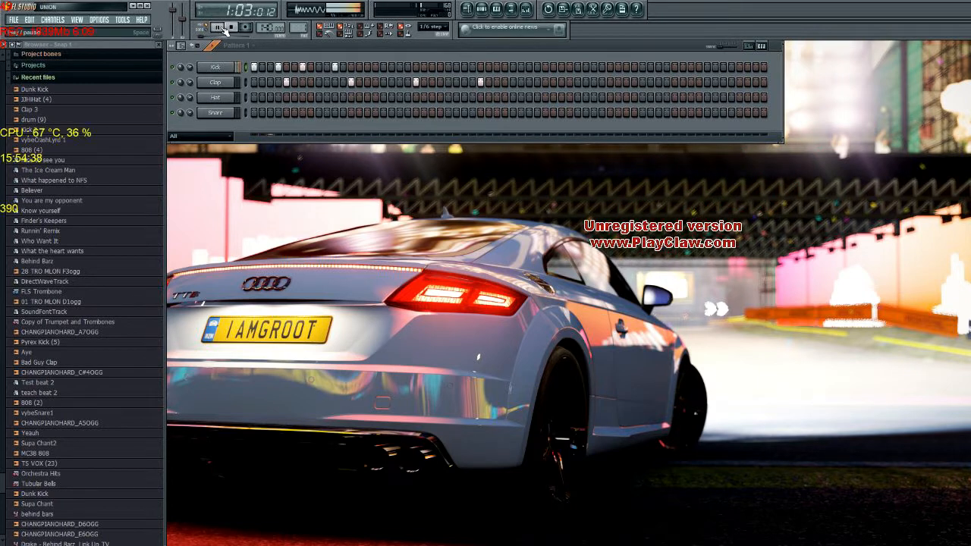
{"action": "left_click", "coordinate": [232, 27]}
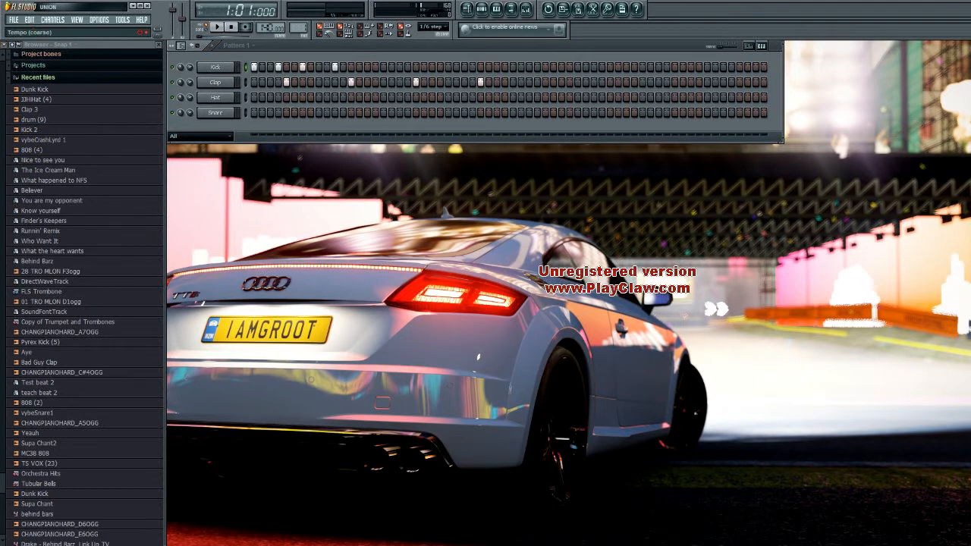
Set the project tempo to 103 BPM and play the pattern to check it
{"action": "left_click_drag", "start_coordinate": [265, 28], "coordinate": [265, 55]}
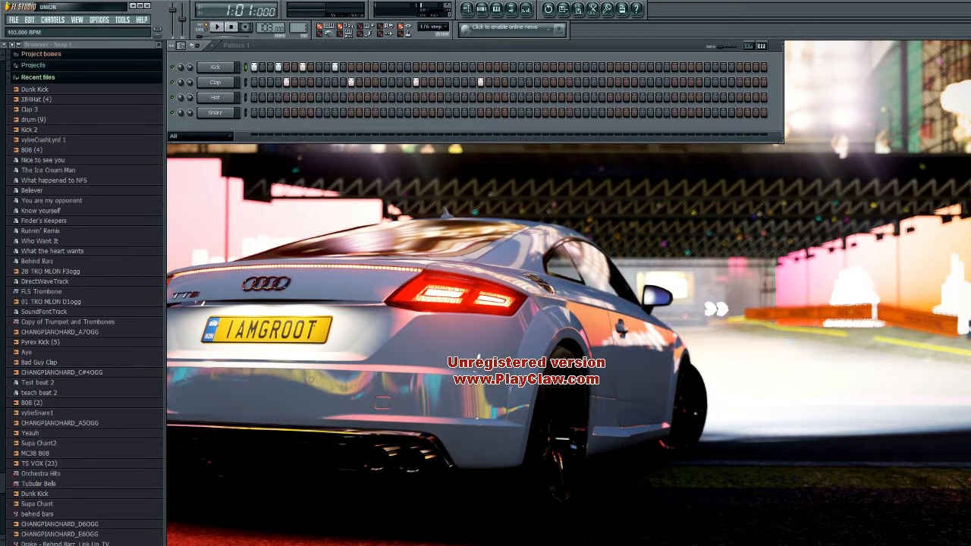
{"action": "left_click", "coordinate": [217, 27]}
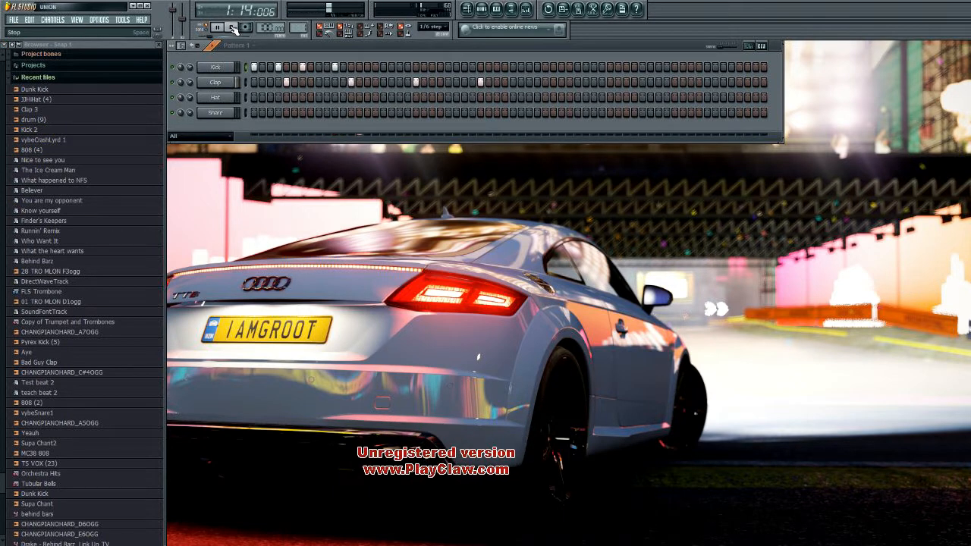
{"action": "left_click", "coordinate": [231, 27]}
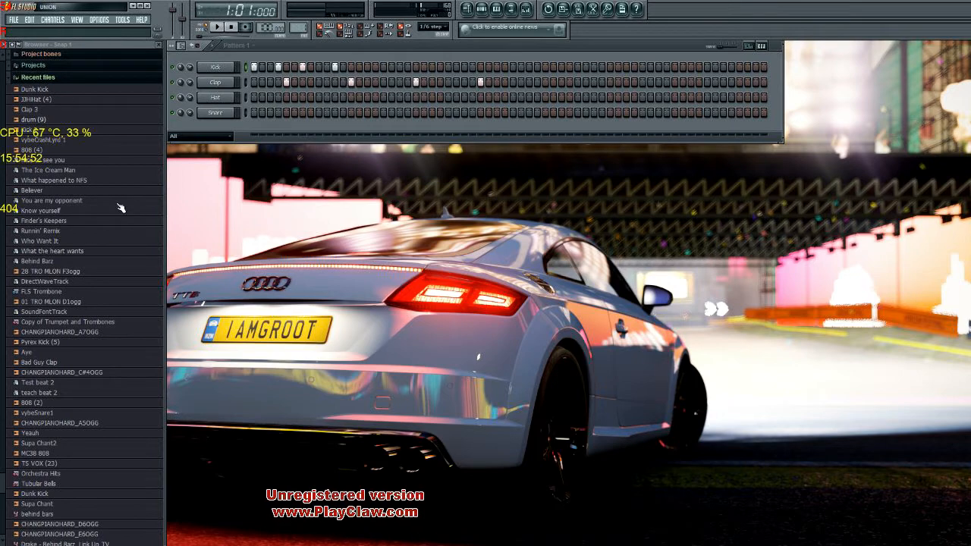
Collapse the recent files list and preview the MY BODY END_2_1 and !westand out vocal samples in the browser
{"action": "left_click", "coordinate": [23, 77]}
{"action": "scroll", "coordinate": [44, 118], "scroll_direction": "up", "scroll_amount": 20}
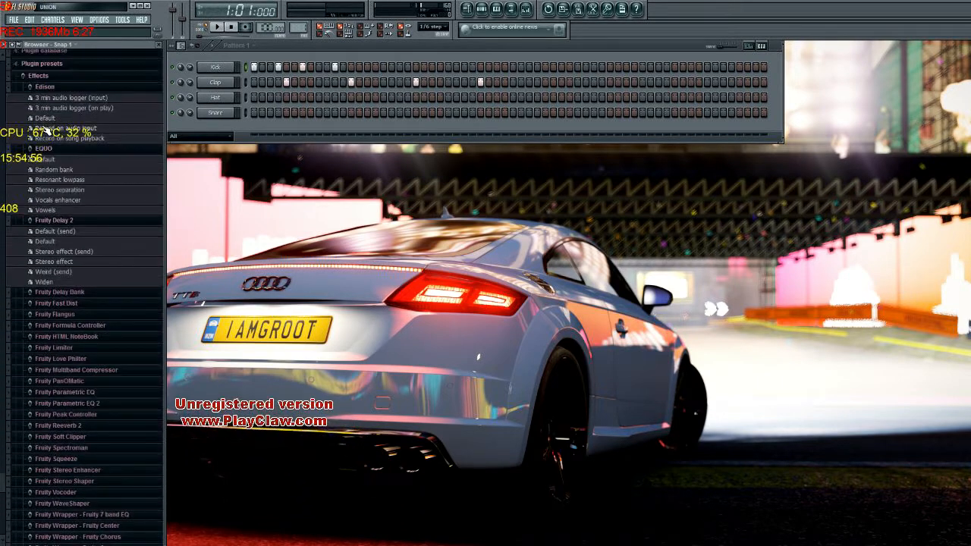
{"action": "scroll", "coordinate": [10, 303], "scroll_direction": "down", "scroll_amount": 20}
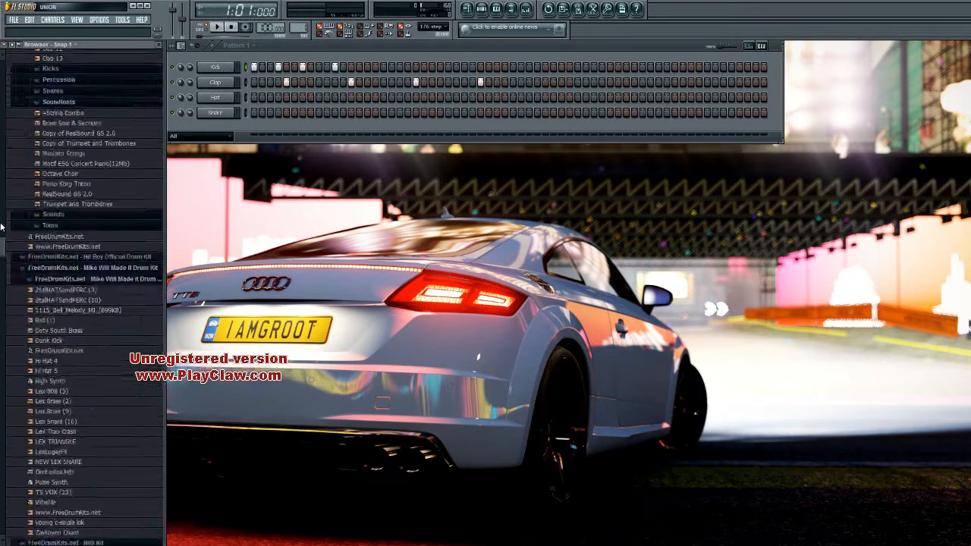
{"action": "scroll", "coordinate": [9, 142], "scroll_direction": "down", "scroll_amount": 12}
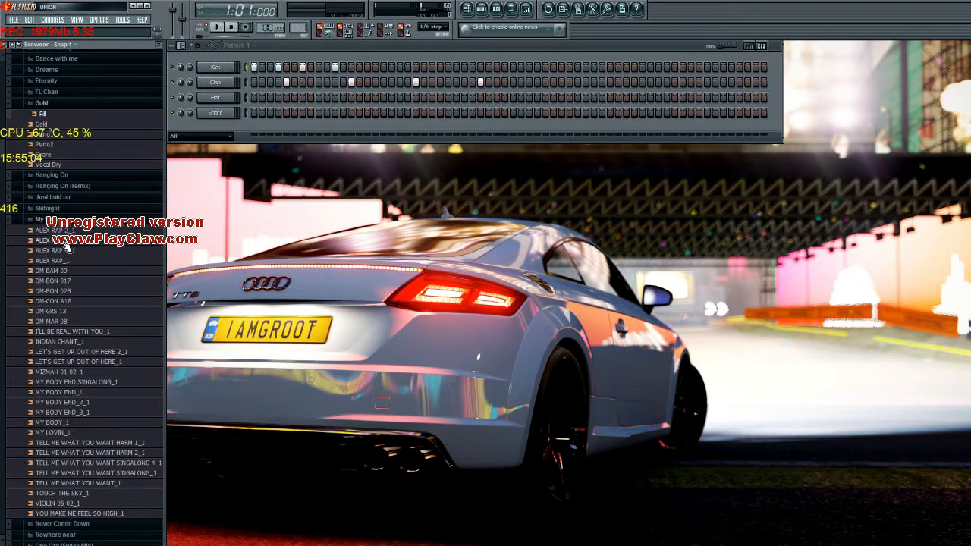
{"action": "left_click", "coordinate": [66, 403]}
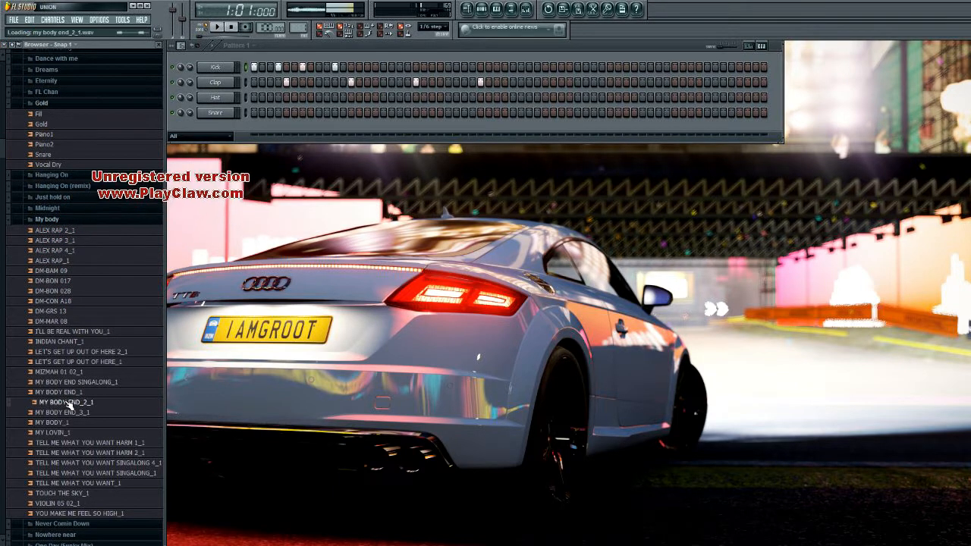
{"action": "scroll", "coordinate": [72, 380], "scroll_direction": "down", "scroll_amount": 3}
{"action": "scroll", "coordinate": [79, 355], "scroll_direction": "down", "scroll_amount": 7}
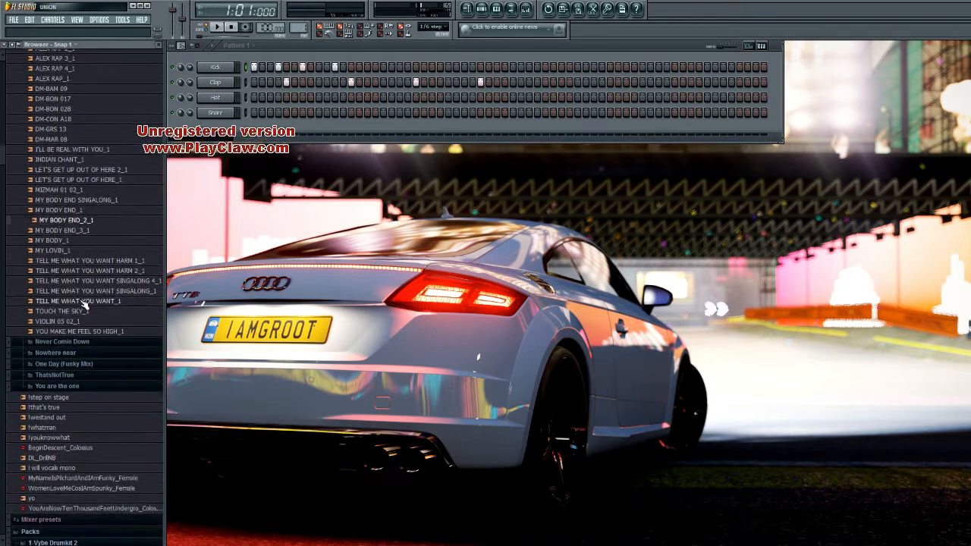
{"action": "left_click", "coordinate": [56, 326]}
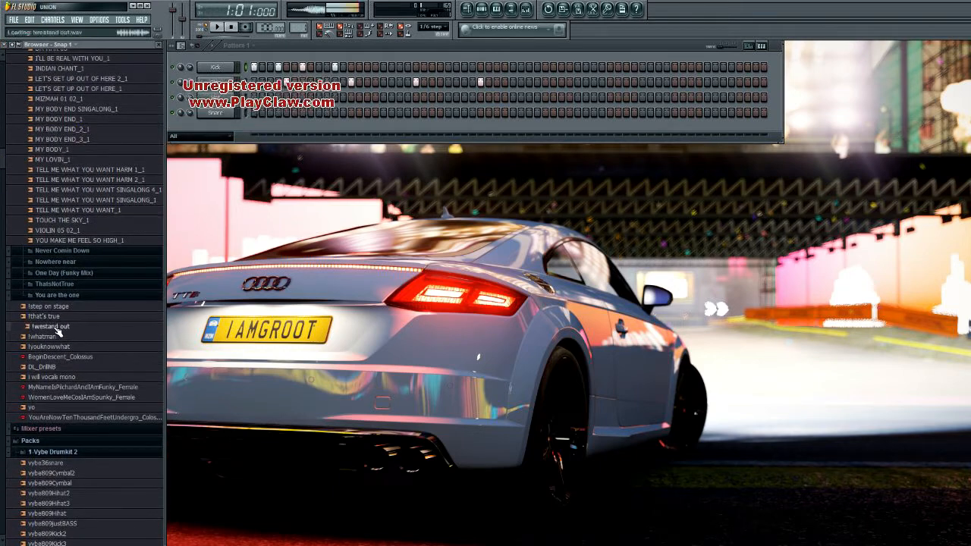
Preview vybe809Hihat3, vybe809Hihat2, vybe36snare, vybeClap3, vybeDoomCrsh and vybeCrashLyrd 1 from the 1-Vybe Drumkit 2 pack
{"action": "scroll", "coordinate": [57, 333], "scroll_direction": "down", "scroll_amount": 6}
{"action": "scroll", "coordinate": [57, 333], "scroll_direction": "down", "scroll_amount": 1}
{"action": "left_click", "coordinate": [53, 292]}
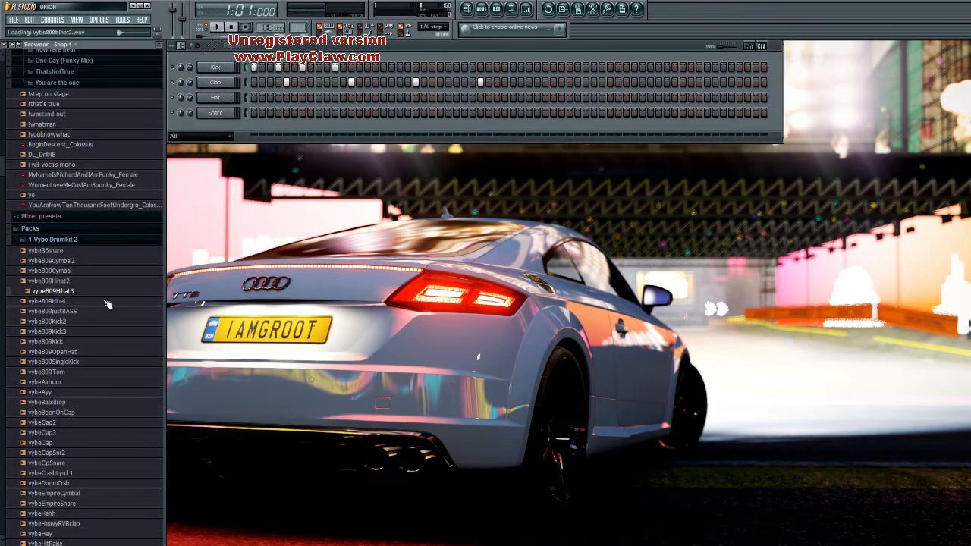
{"action": "left_click", "coordinate": [59, 281]}
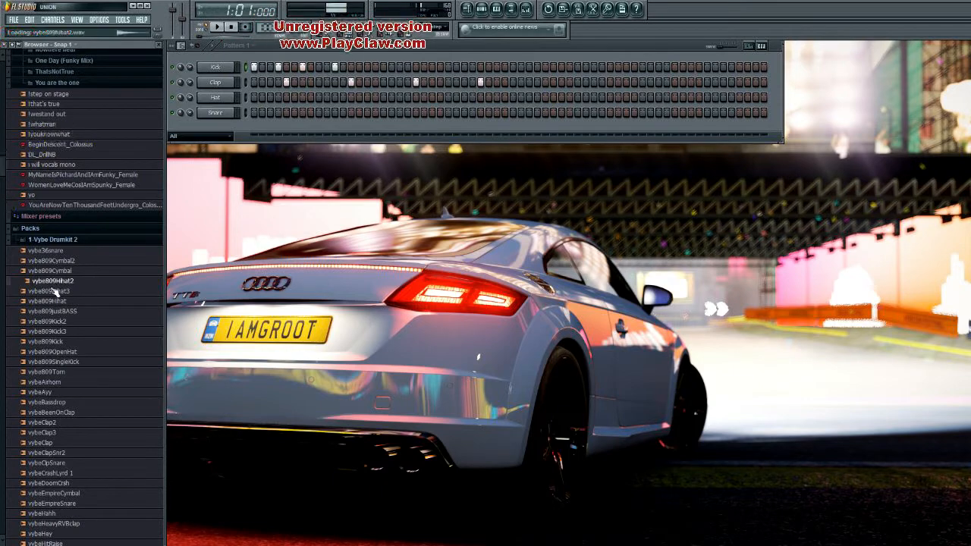
{"action": "left_click", "coordinate": [50, 251]}
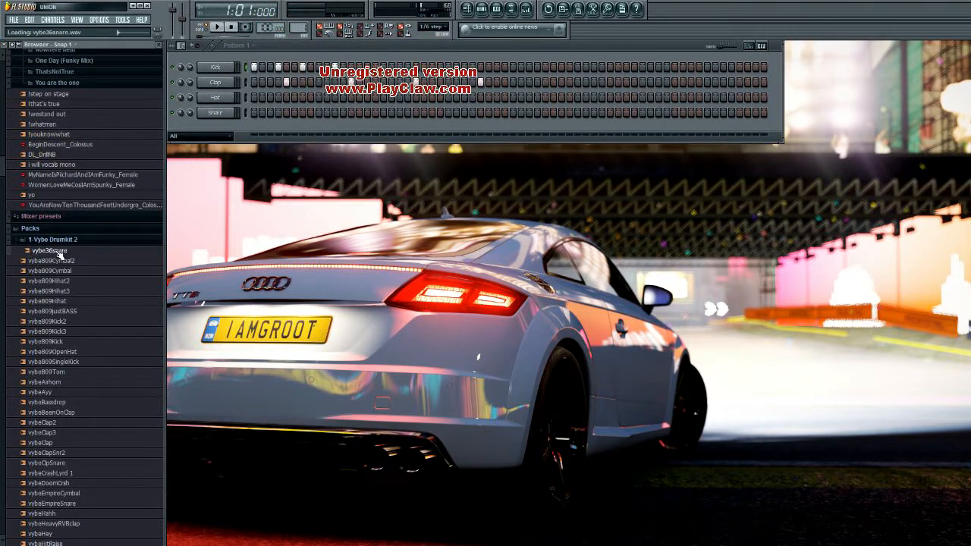
{"action": "left_click", "coordinate": [53, 433]}
{"action": "scroll", "coordinate": [75, 438], "scroll_direction": "down", "scroll_amount": 1}
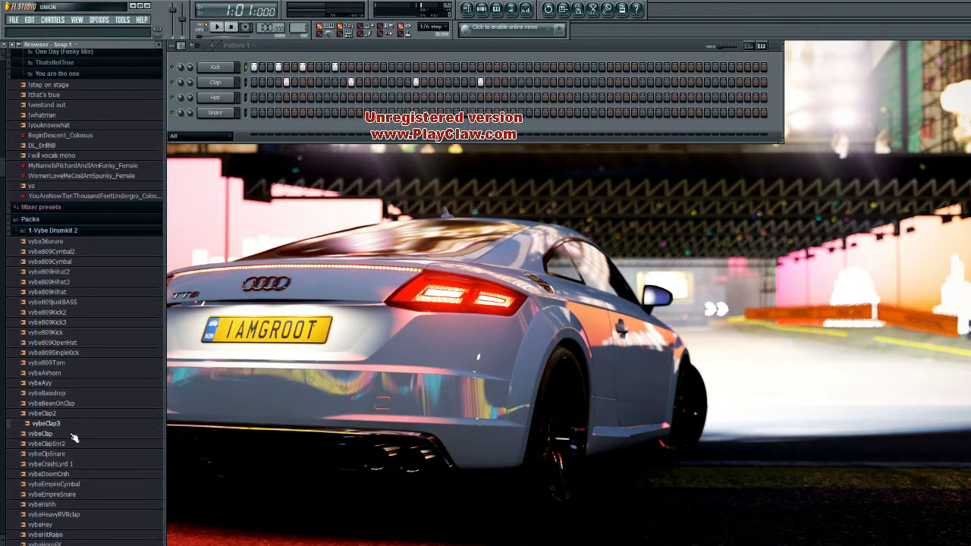
{"action": "scroll", "coordinate": [74, 439], "scroll_direction": "down", "scroll_amount": 5}
{"action": "left_click", "coordinate": [65, 327]}
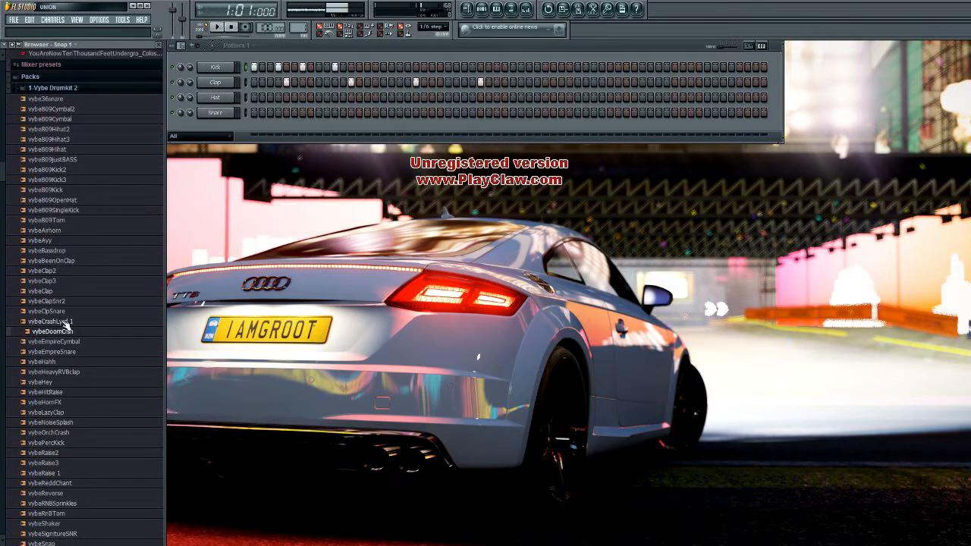
{"action": "left_click", "coordinate": [64, 322]}
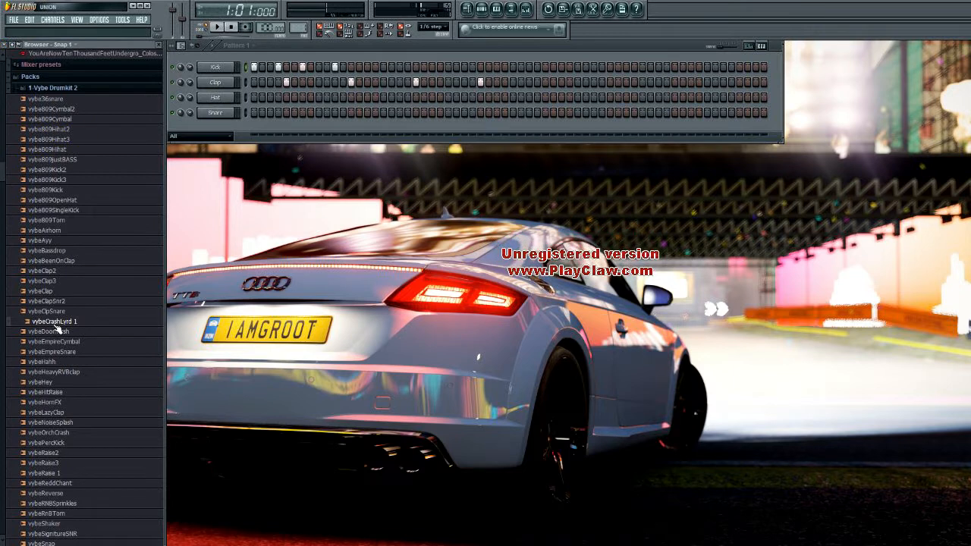
Collapse 1-Vybe Drumkit 2, expand the 80s-heat-samples and 8 bit video game samples packs, and view the Kick channel's settings
{"action": "left_click", "coordinate": [68, 87]}
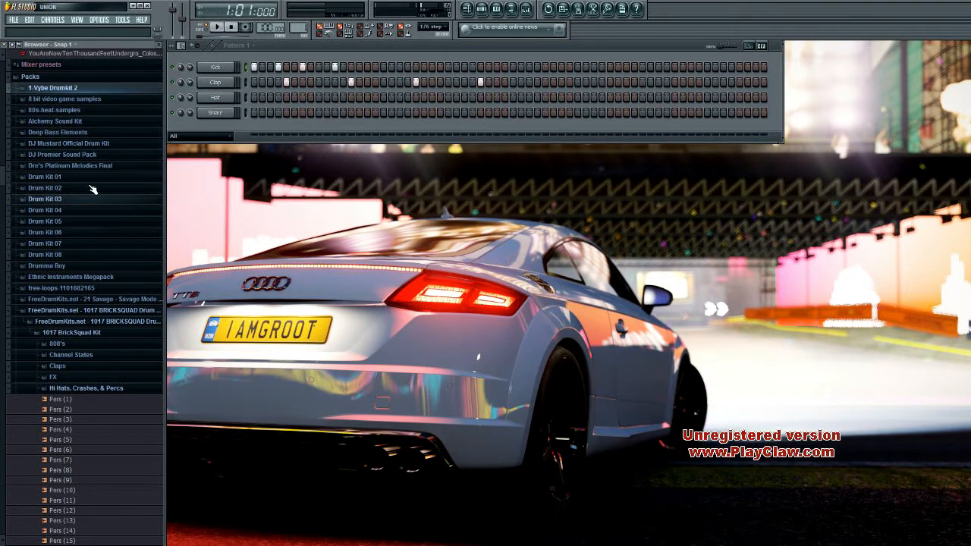
{"action": "left_click", "coordinate": [220, 68]}
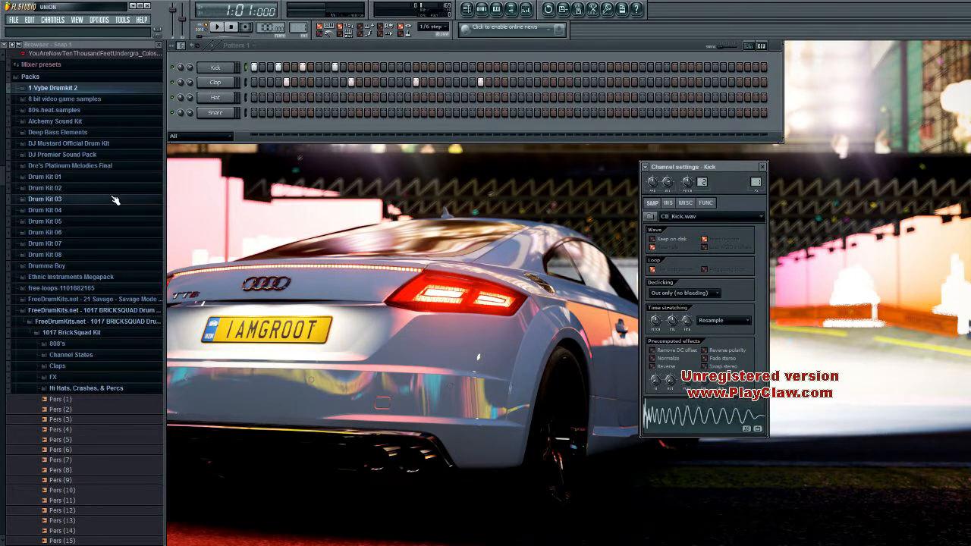
{"action": "left_click", "coordinate": [76, 112]}
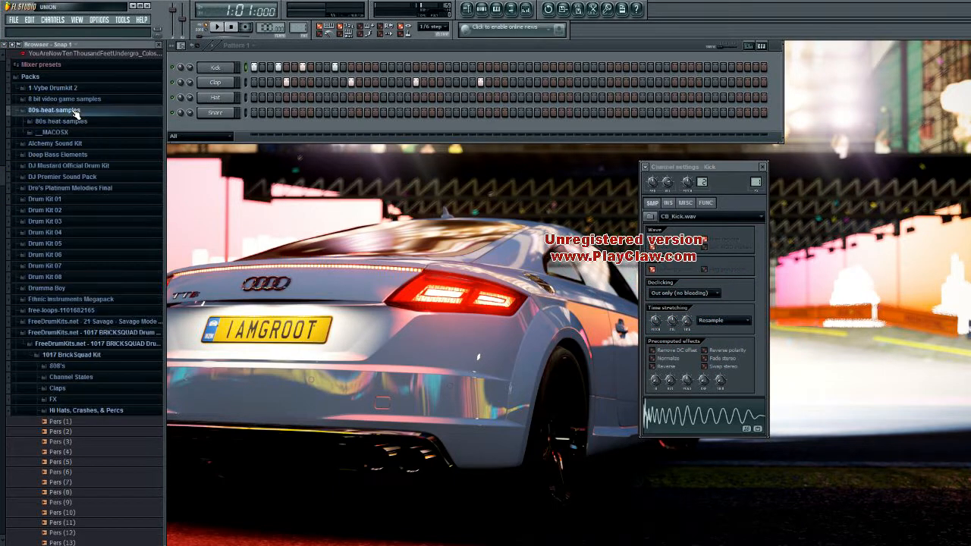
{"action": "left_click", "coordinate": [64, 98]}
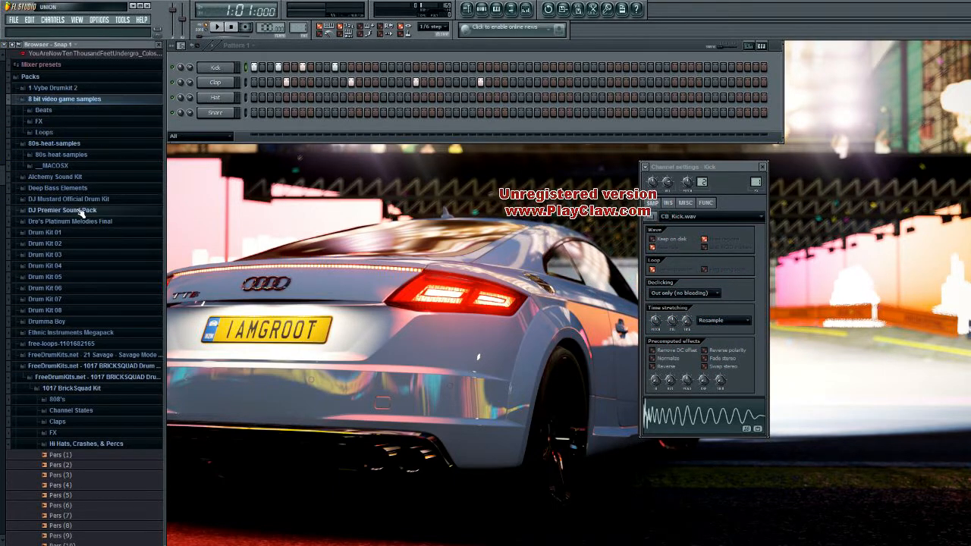
Preview the Pers (3) and Pers (5) percussion samples and add Pers (5) as a new channel below Snare
{"action": "left_click", "coordinate": [65, 475]}
{"action": "left_click", "coordinate": [64, 495]}
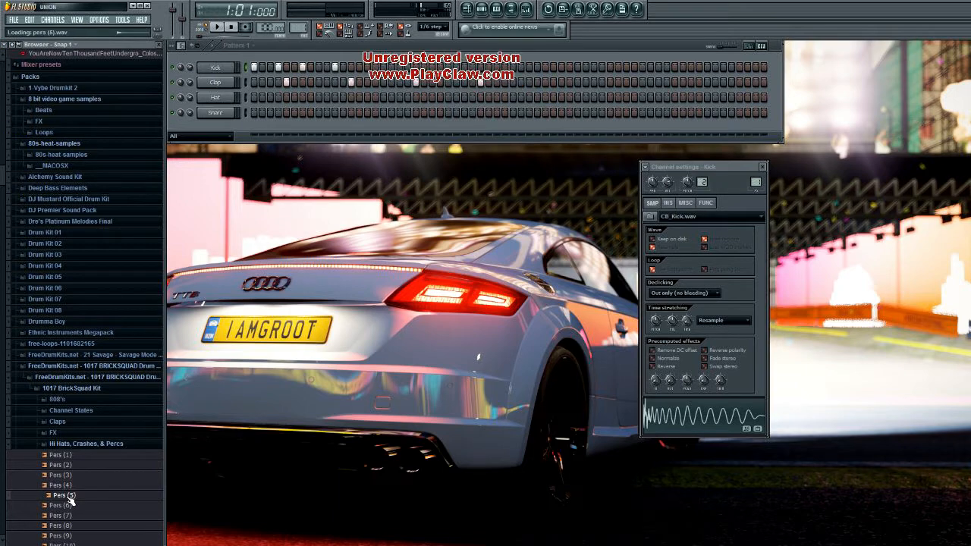
{"action": "left_click_drag", "start_coordinate": [70, 501], "coordinate": [220, 131]}
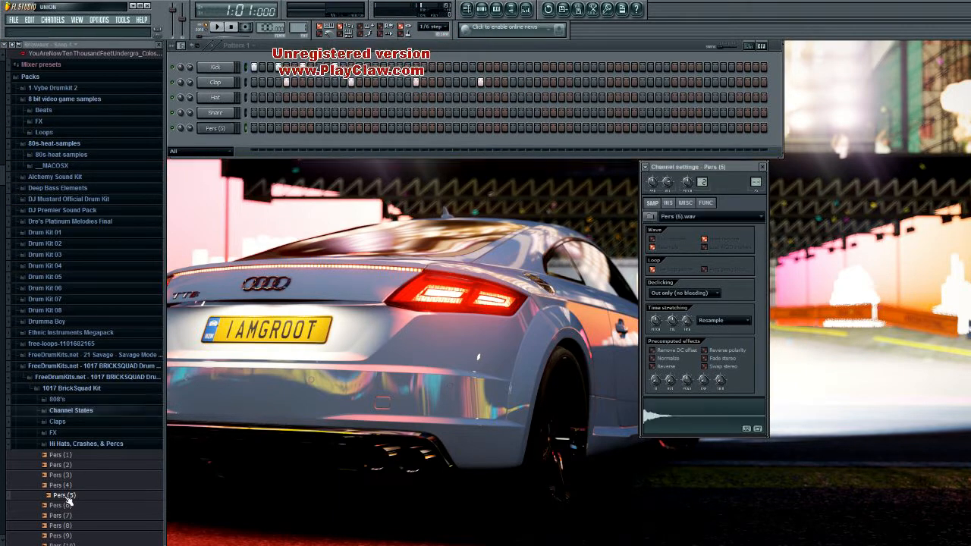
Add the Pers (5) sample as a second channel and delete that duplicate channel
{"action": "left_click_drag", "start_coordinate": [65, 496], "coordinate": [208, 160]}
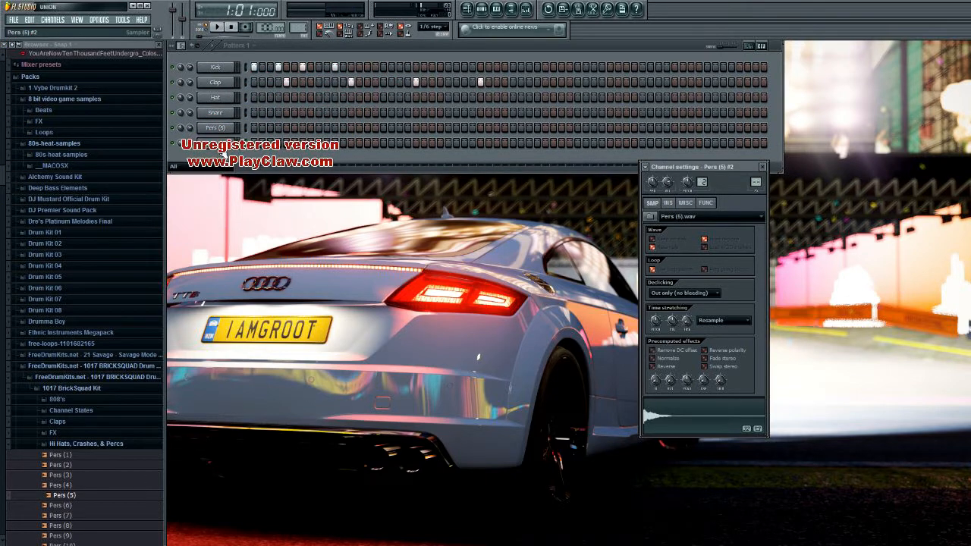
{"action": "right_click", "coordinate": [227, 143]}
{"action": "left_click", "coordinate": [259, 278]}
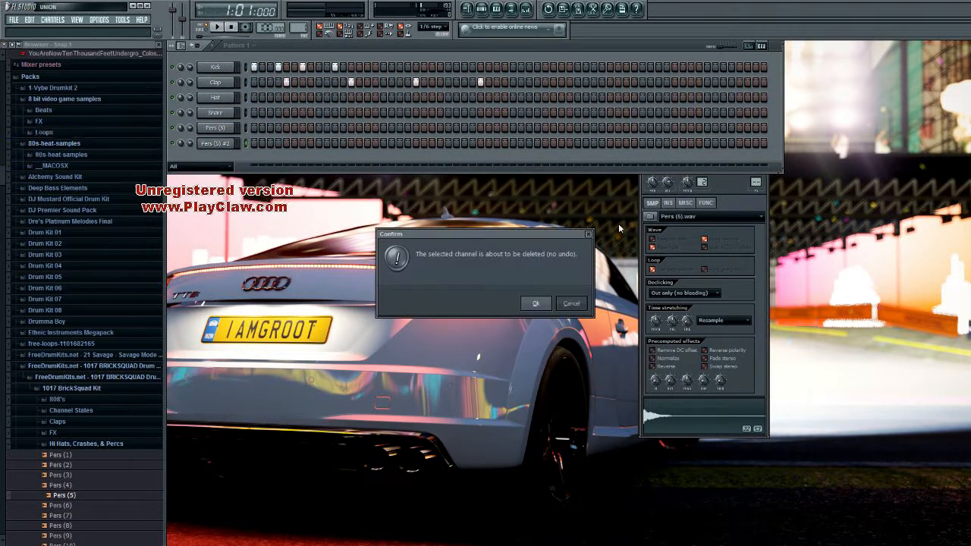
{"action": "left_click", "coordinate": [535, 303]}
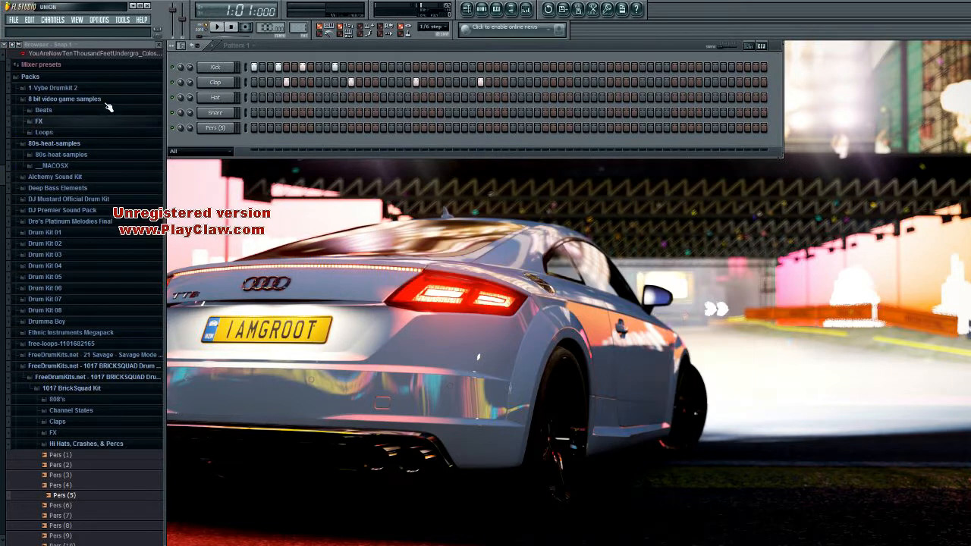
Place a Pers (5) hit on step 3 and play the pattern to check it
{"action": "left_click", "coordinate": [269, 128]}
{"action": "left_click", "coordinate": [219, 27]}
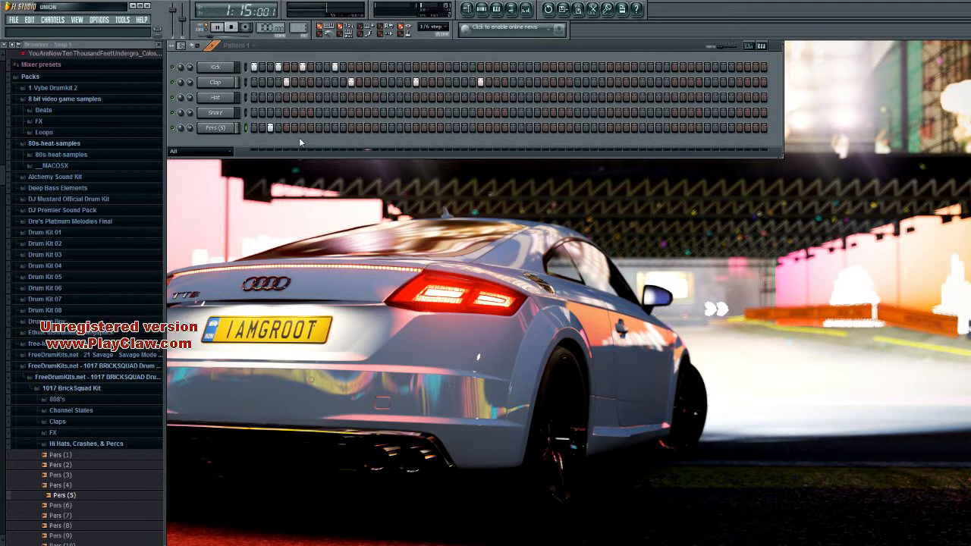
{"action": "left_click", "coordinate": [231, 27]}
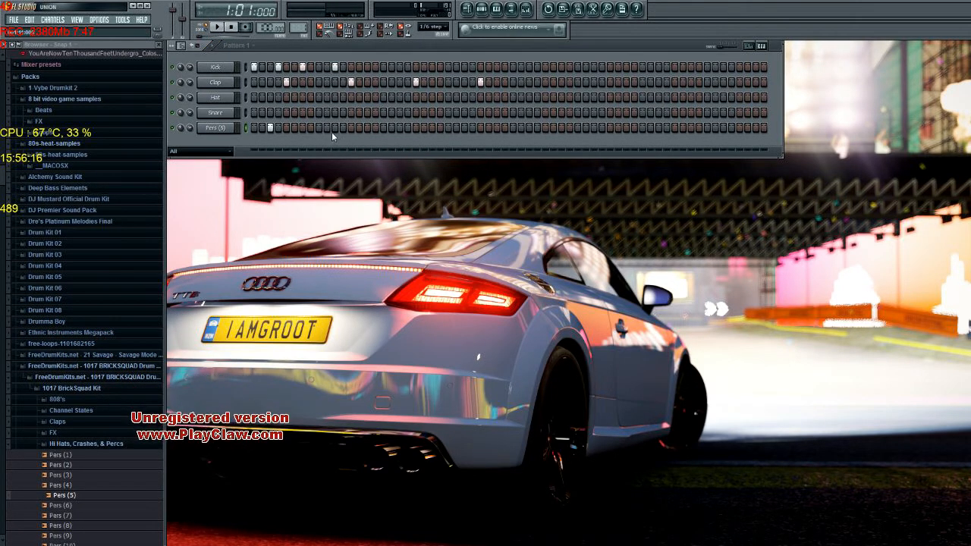
Try a Pers (5) hit on step 7 during playback, and place hits on steps 11, 19 and 27 instead
{"action": "left_click", "coordinate": [303, 127]}
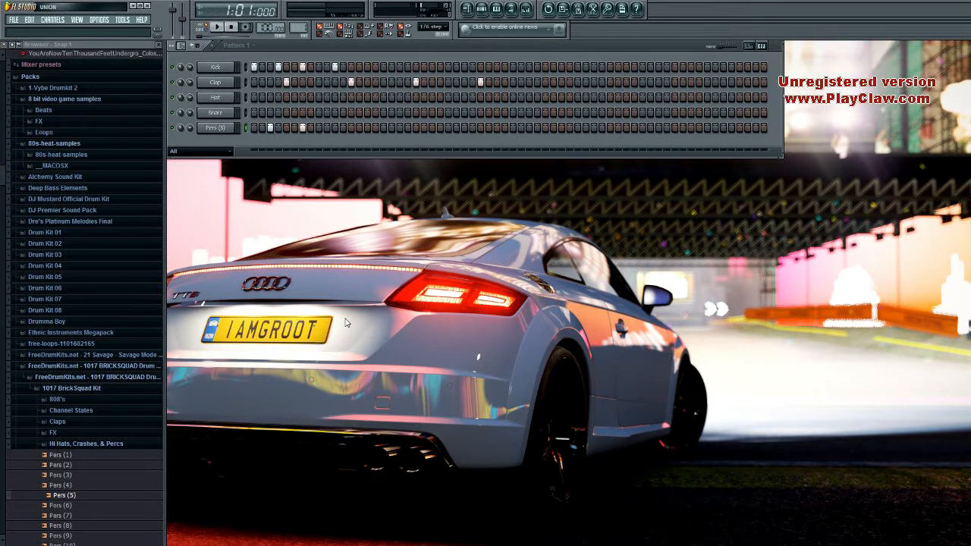
{"action": "left_click", "coordinate": [220, 28]}
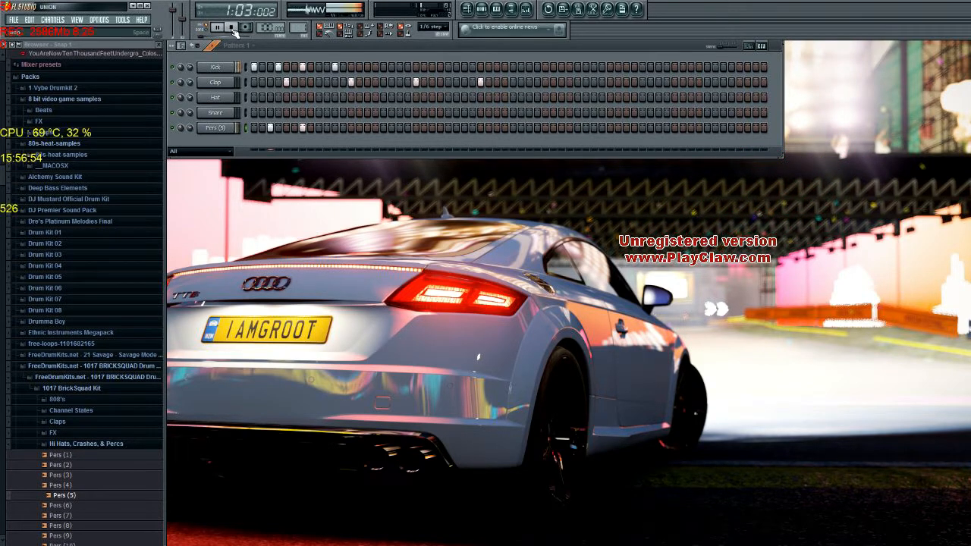
{"action": "left_click", "coordinate": [336, 128]}
{"action": "left_click", "coordinate": [400, 127]}
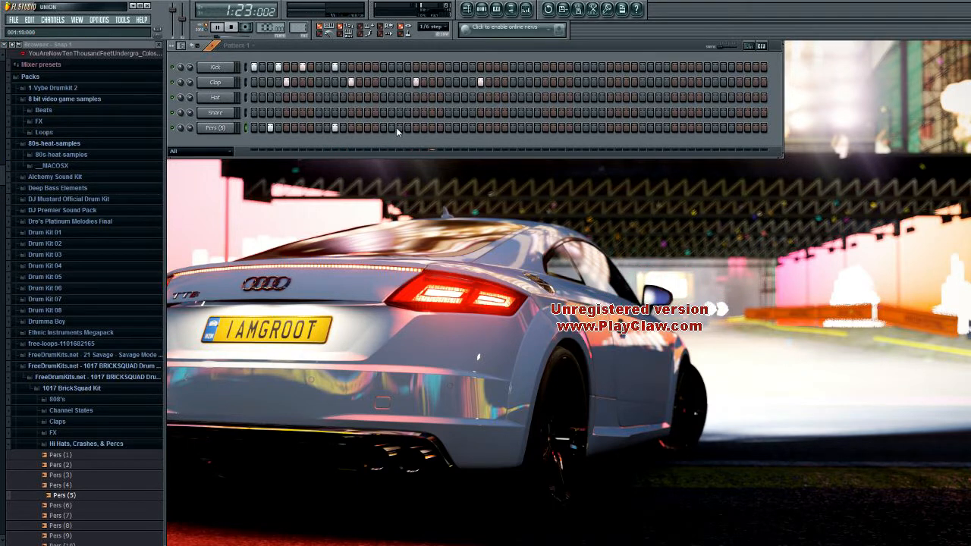
{"action": "left_click", "coordinate": [465, 127]}
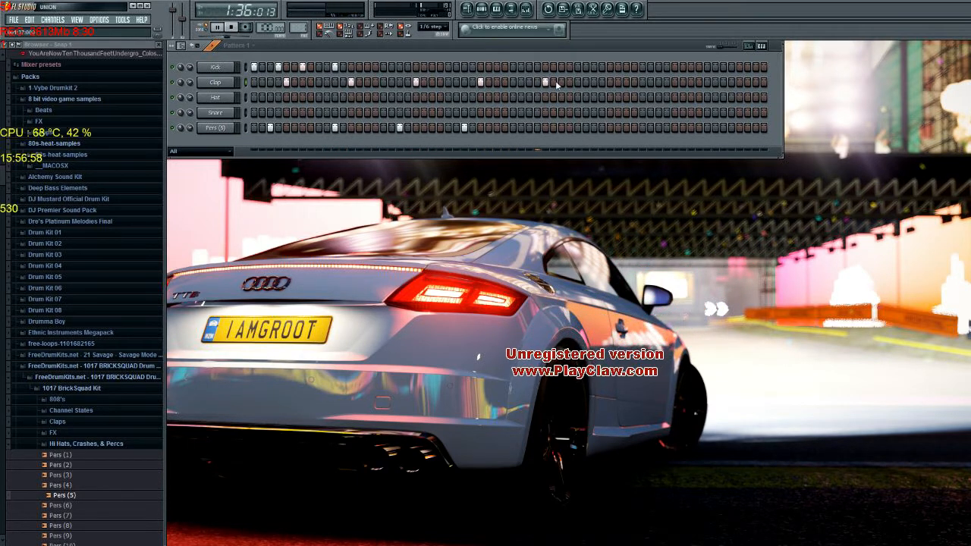
Place claps on steps 37, 45, 53 and 61 and play the pattern to check it
{"action": "left_click", "coordinate": [738, 81]}
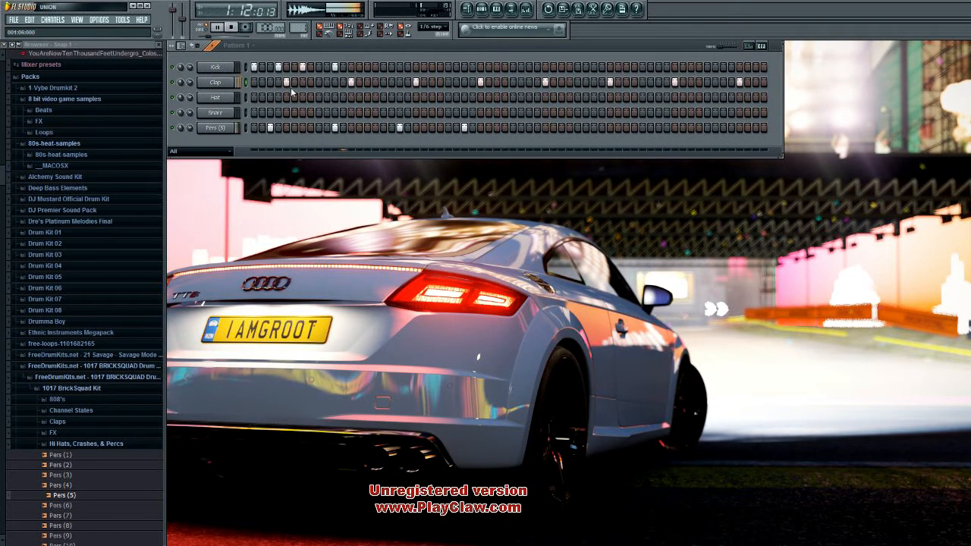
{"action": "key", "text": "space"}
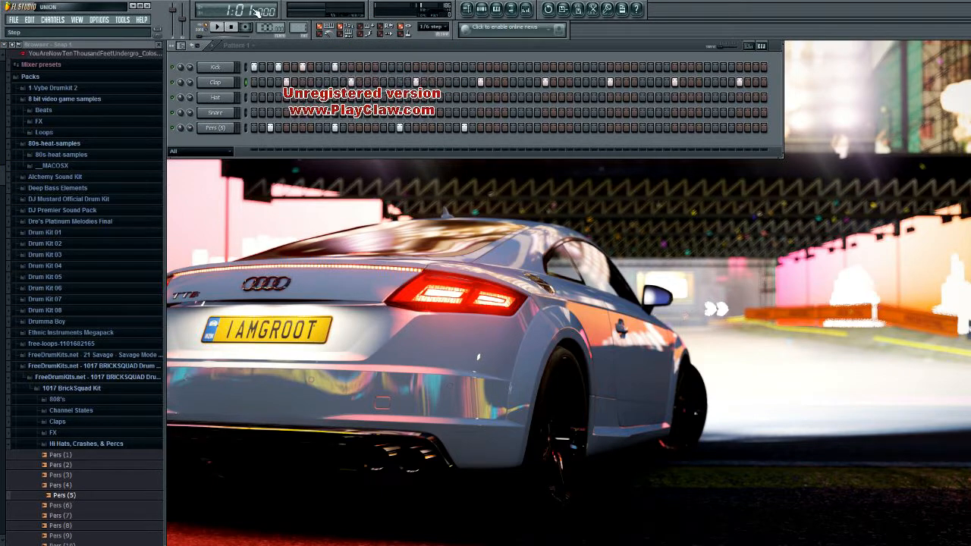
{"action": "left_click", "coordinate": [217, 28]}
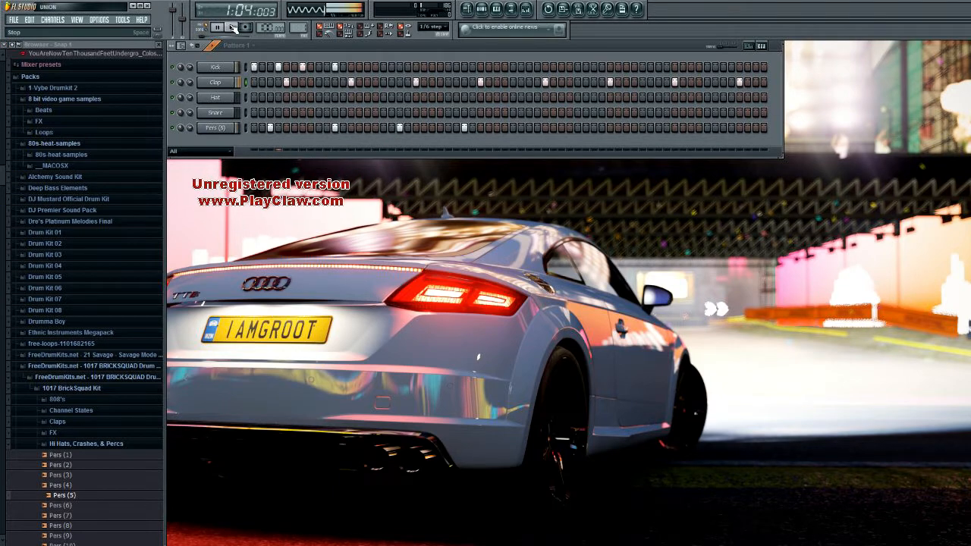
{"action": "left_click", "coordinate": [231, 28]}
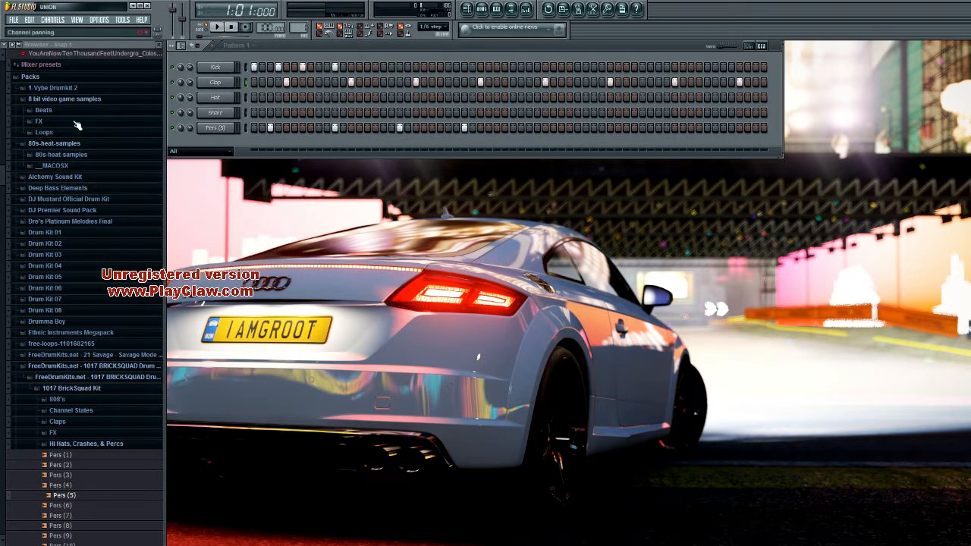
Preview the Pers (2) and Pers (25) samples and look through the rest of the 1017 BrickSquad percussion samples
{"action": "left_click", "coordinate": [82, 466]}
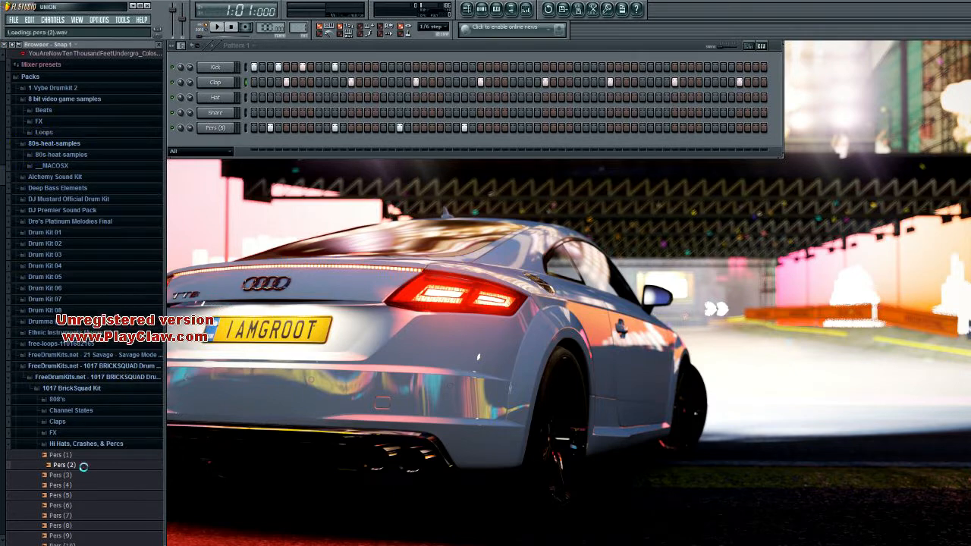
{"action": "scroll", "coordinate": [80, 457], "scroll_direction": "down", "scroll_amount": 5}
{"action": "left_click", "coordinate": [80, 458]}
{"action": "scroll", "coordinate": [102, 451], "scroll_direction": "down", "scroll_amount": 1}
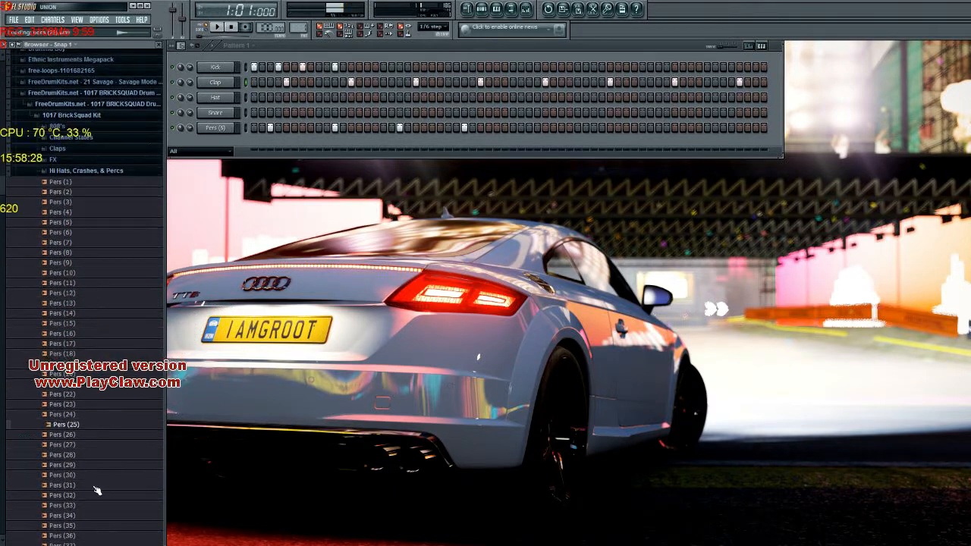
{"action": "scroll", "coordinate": [98, 491], "scroll_direction": "down", "scroll_amount": 8}
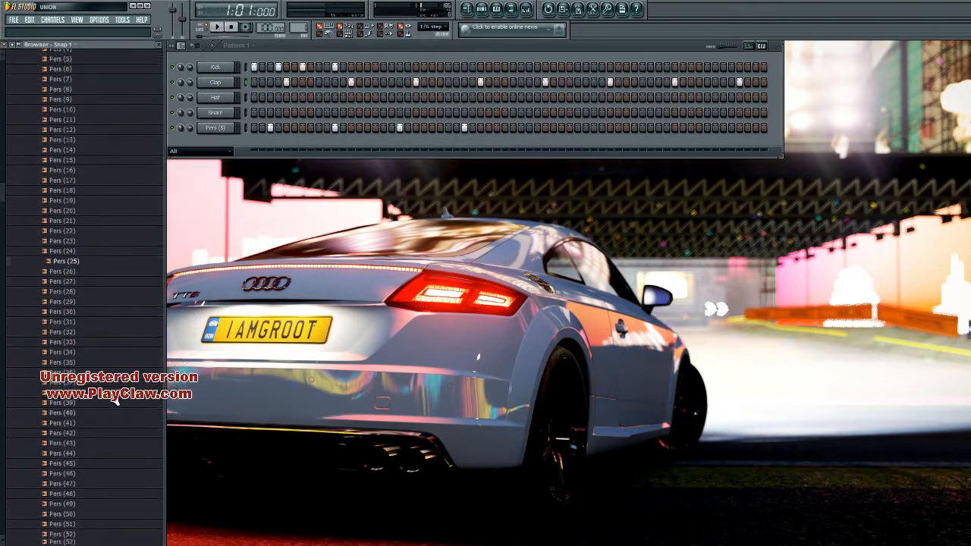
Add an Ogun synthesizer channel below the Pers (5) channel
{"action": "left_click", "coordinate": [53, 20]}
{"action": "mouse_move", "coordinate": [56, 29]}
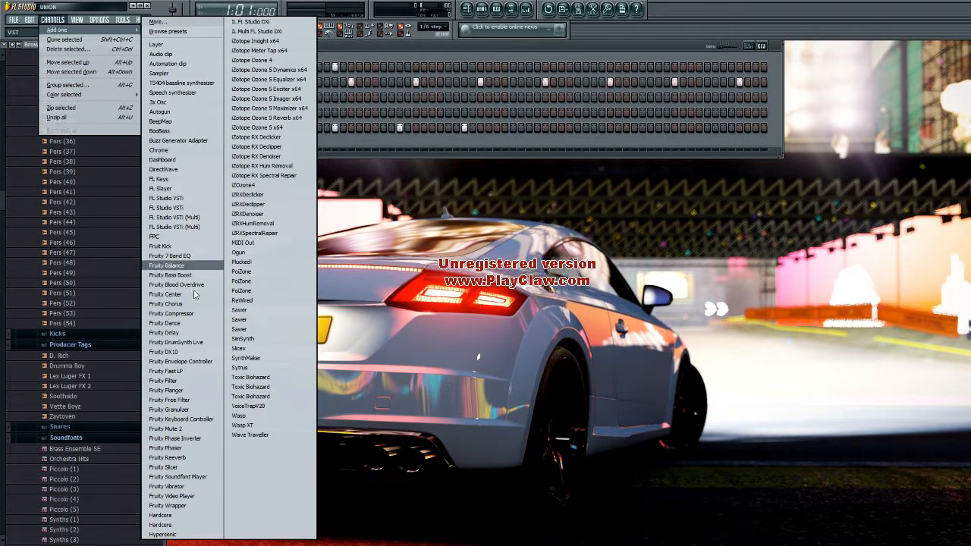
{"action": "left_click", "coordinate": [250, 253]}
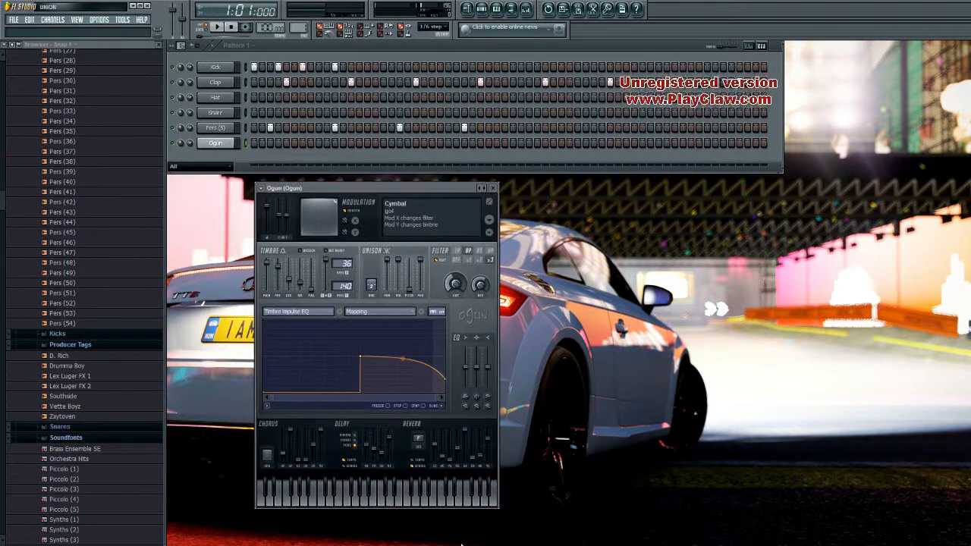
Step through the Ogun presets, auditioning Bass, Bass 2, Digital Bass and Generic saw bass 4, and move on to Marimba
{"action": "left_click", "coordinate": [486, 189]}
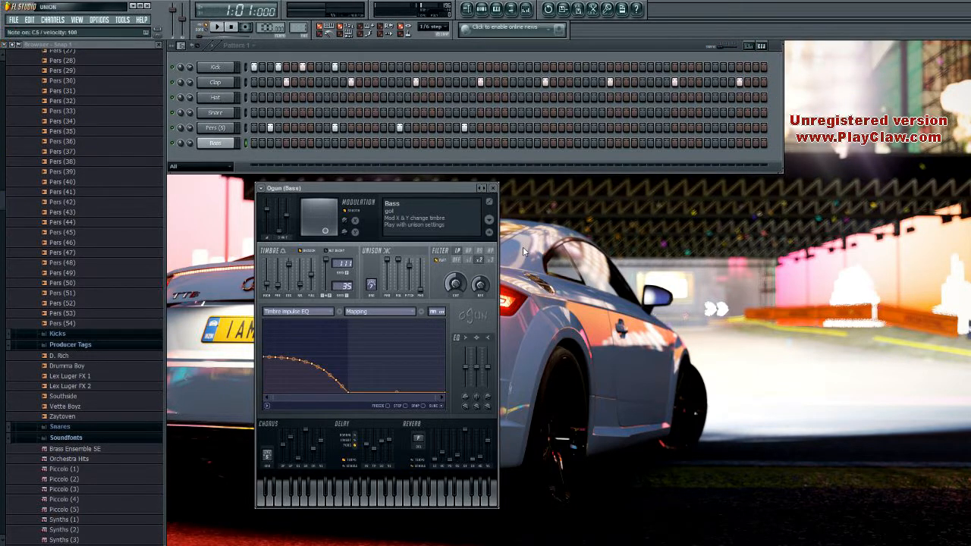
{"action": "left_click", "coordinate": [486, 188]}
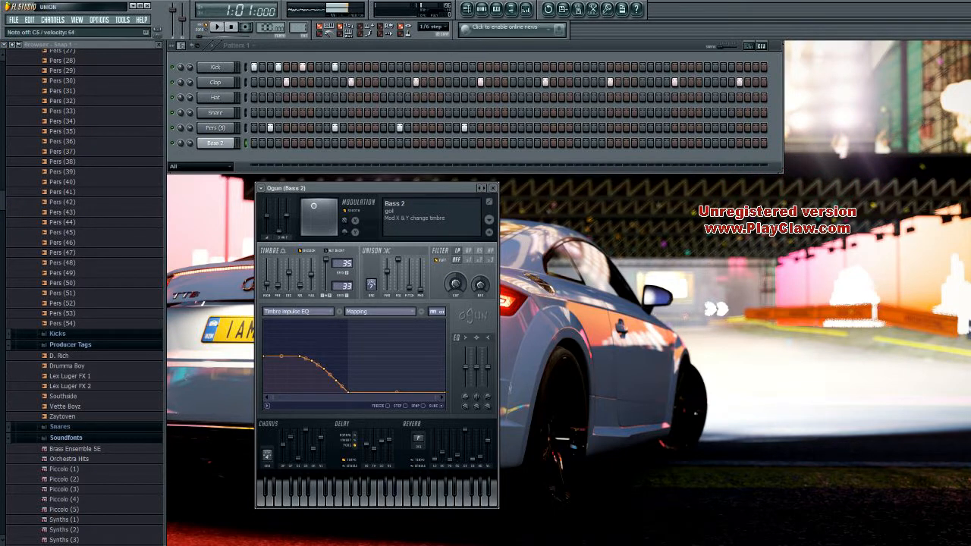
{"action": "left_click", "coordinate": [487, 189]}
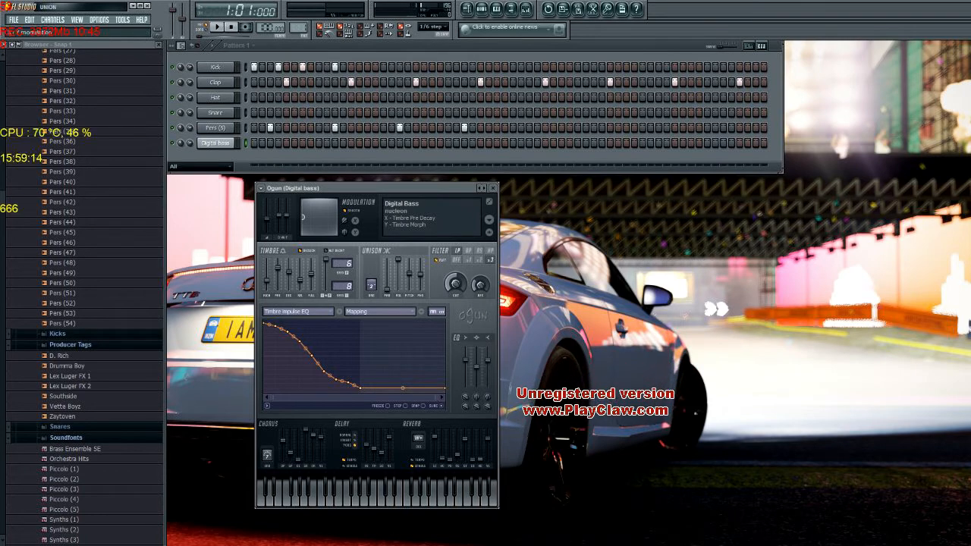
{"action": "left_click", "coordinate": [486, 189]}
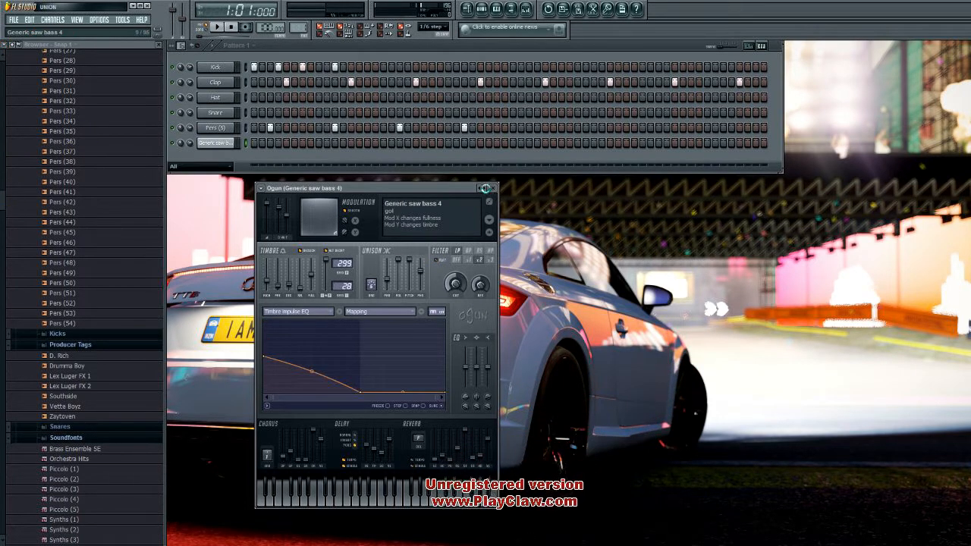
{"action": "left_click", "coordinate": [486, 188]}
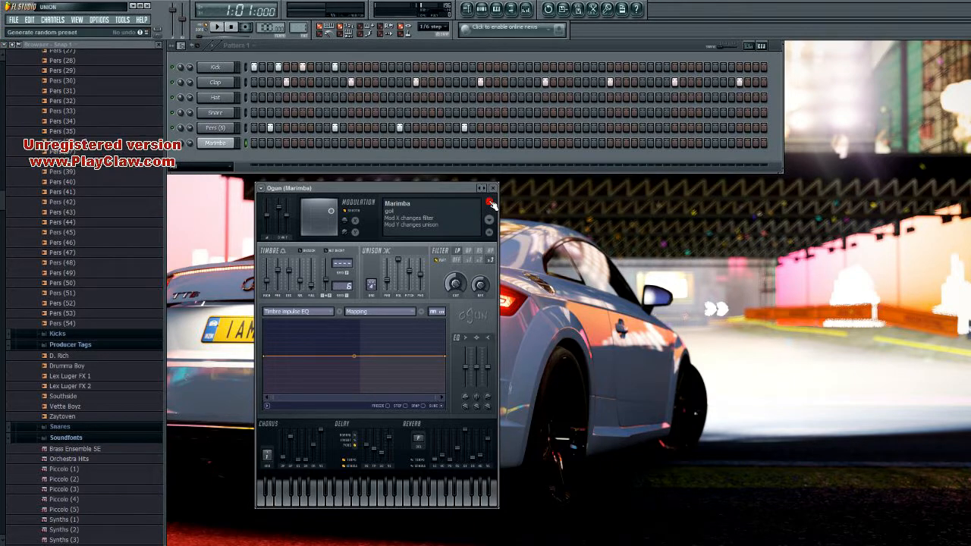
Generate random Ogun presets, settle on Cheap whizz and play test notes to hear it
{"action": "left_click", "coordinate": [490, 202]}
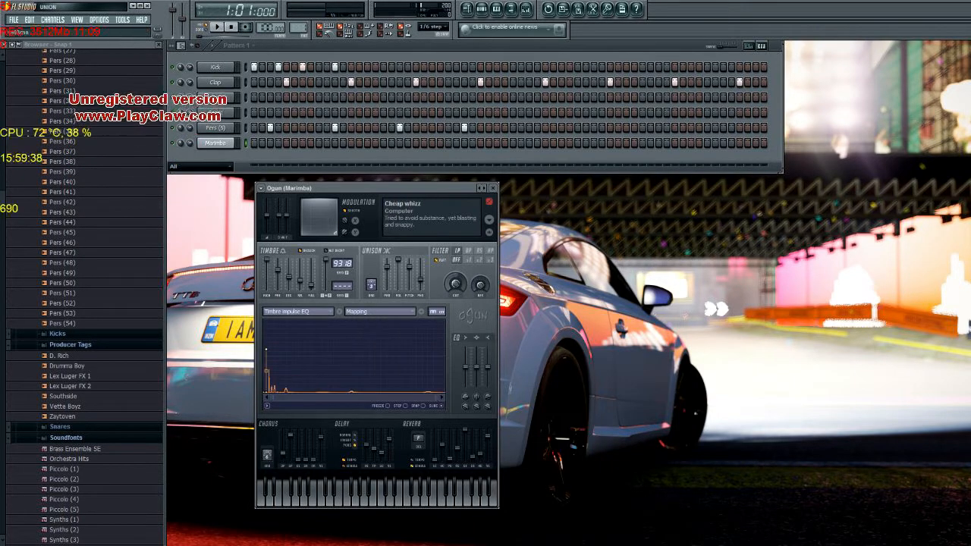
{"action": "key", "text": "q"}
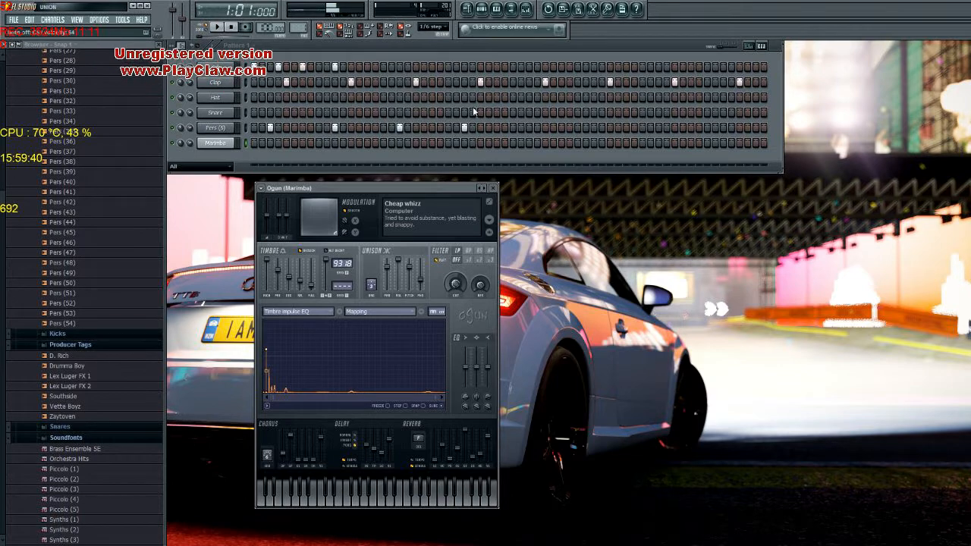
{"action": "left_click", "coordinate": [487, 201]}
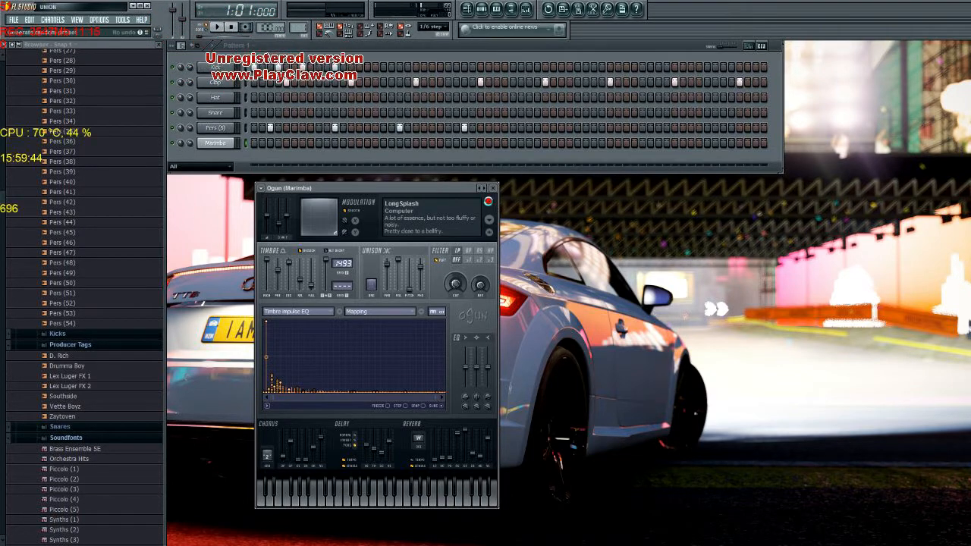
{"action": "left_click", "coordinate": [487, 201]}
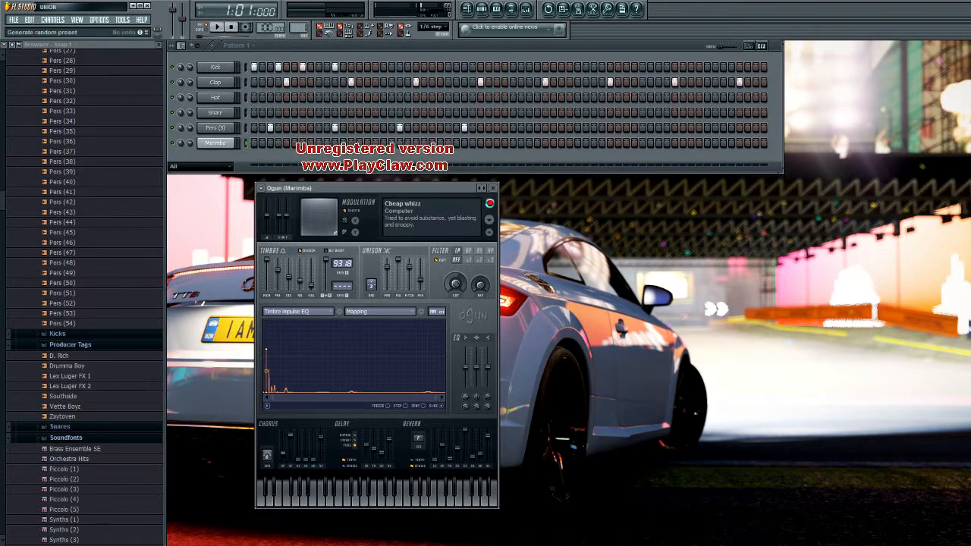
{"action": "left_click", "coordinate": [490, 203]}
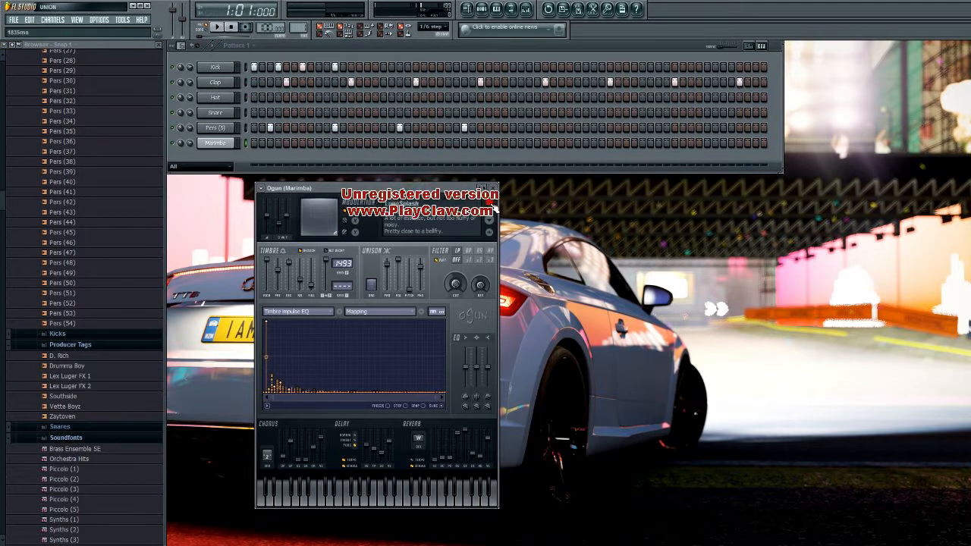
{"action": "left_click", "coordinate": [489, 204]}
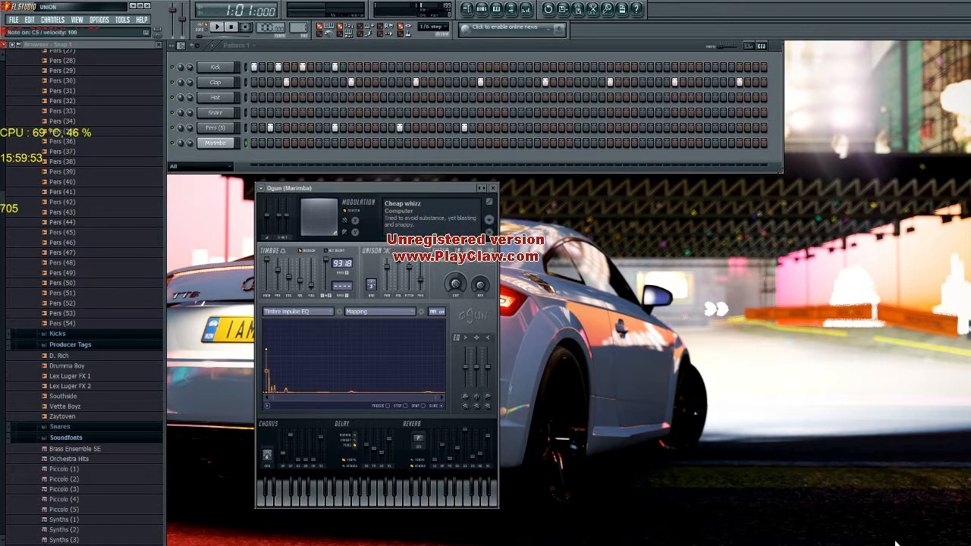
{"action": "key", "text": "q"}
{"action": "key", "text": "q"}
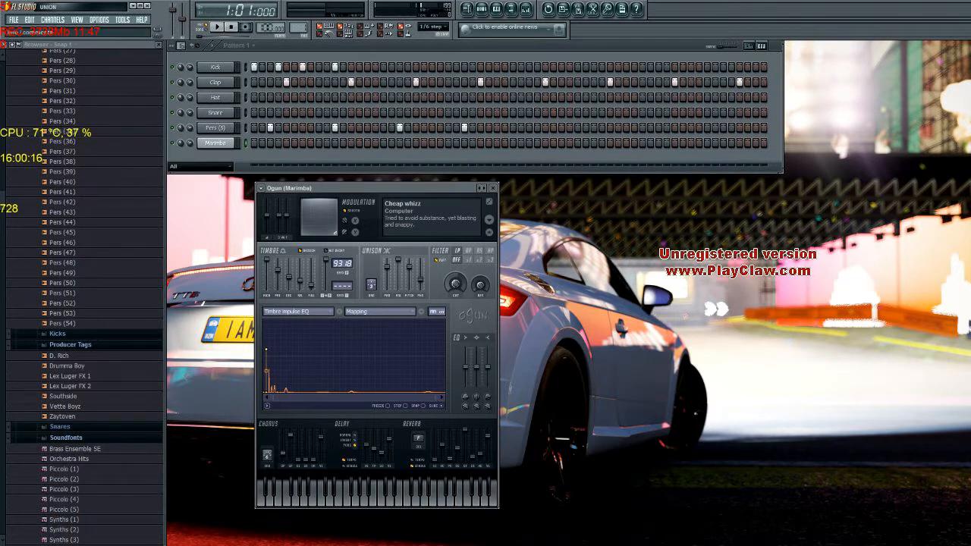
Enable recording and record a short C5 note on the Marimba channel while the pattern plays, and stop playback
{"action": "left_click", "coordinate": [245, 28]}
{"action": "left_click", "coordinate": [246, 31]}
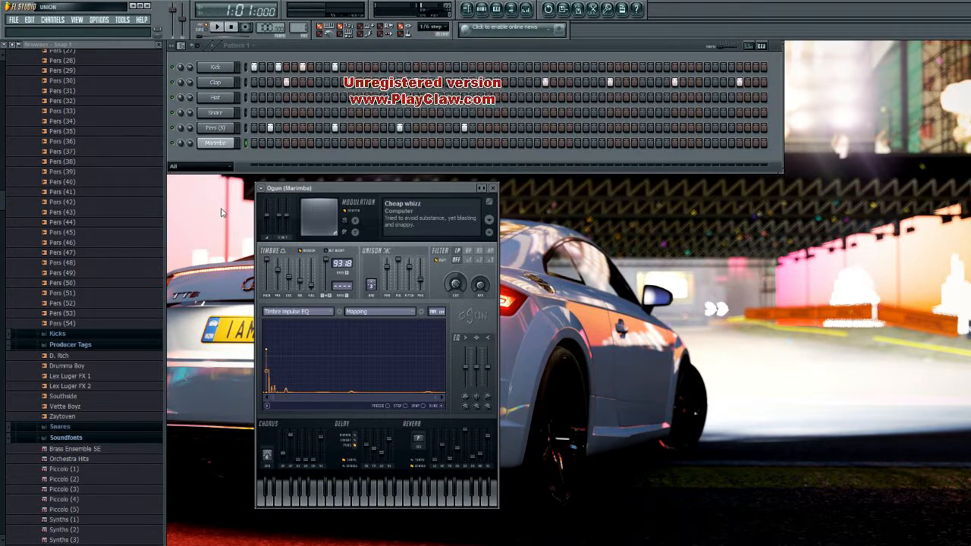
{"action": "left_click", "coordinate": [245, 28]}
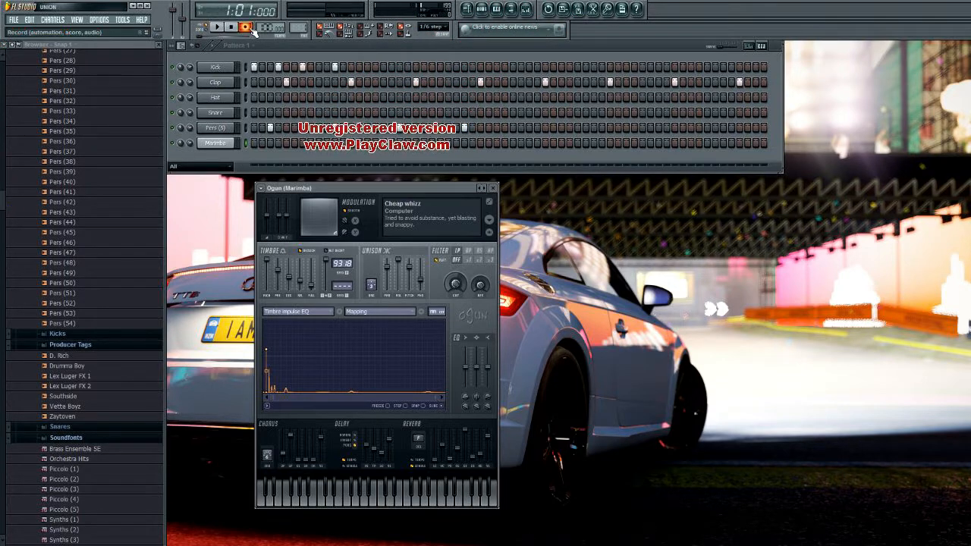
{"action": "left_click", "coordinate": [218, 27]}
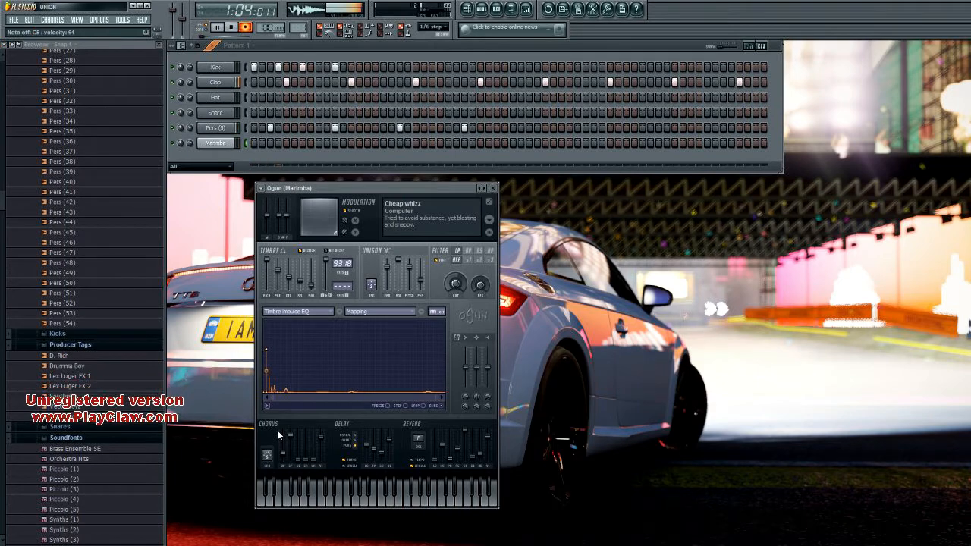
{"action": "left_click", "coordinate": [232, 28]}
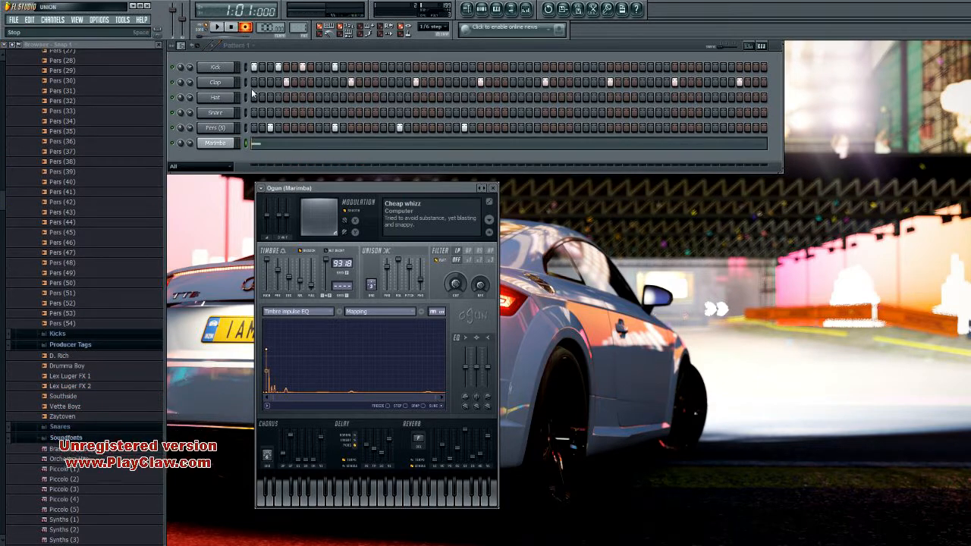
Open the Marimba channel's recorded note in the piano roll, lengthen it to two steps and raise it to G5
{"action": "left_click", "coordinate": [262, 144]}
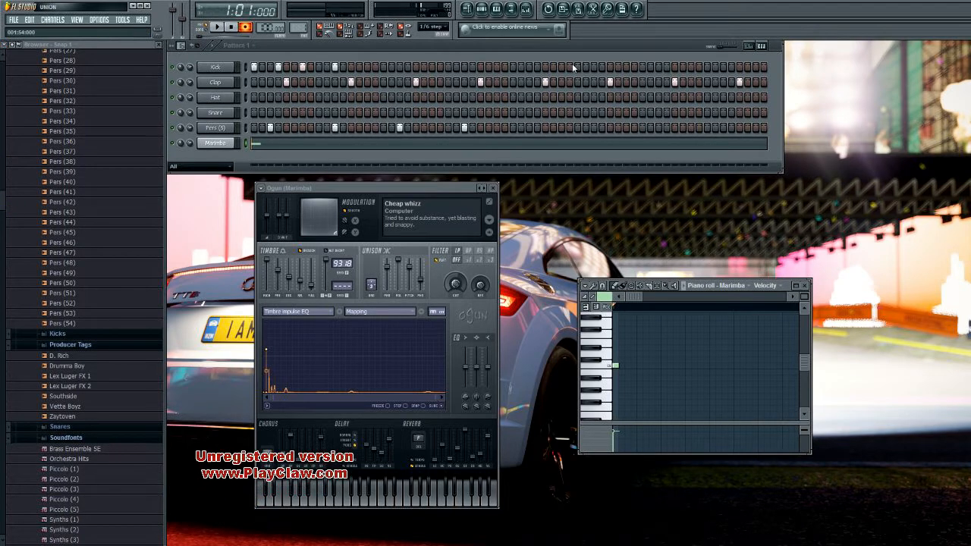
{"action": "left_click", "coordinate": [805, 286]}
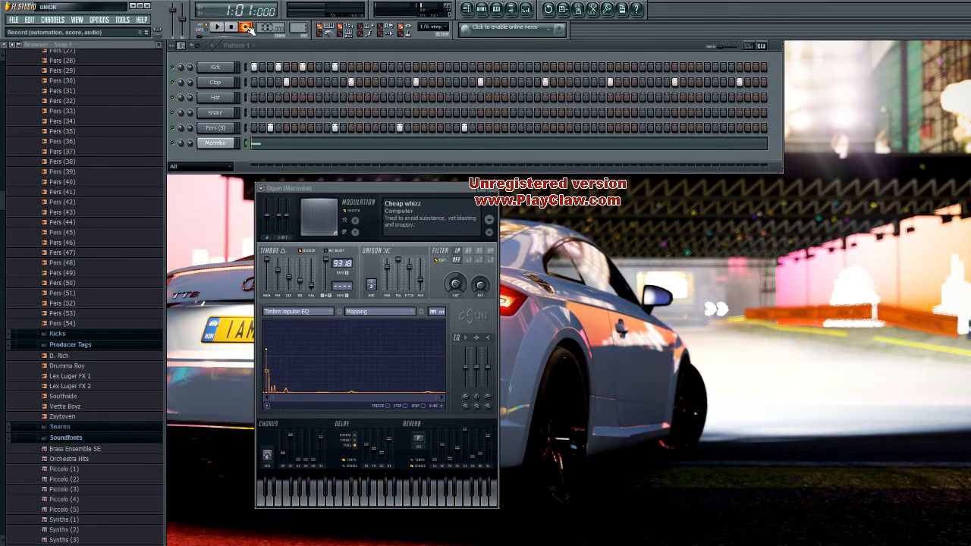
{"action": "left_click", "coordinate": [271, 145]}
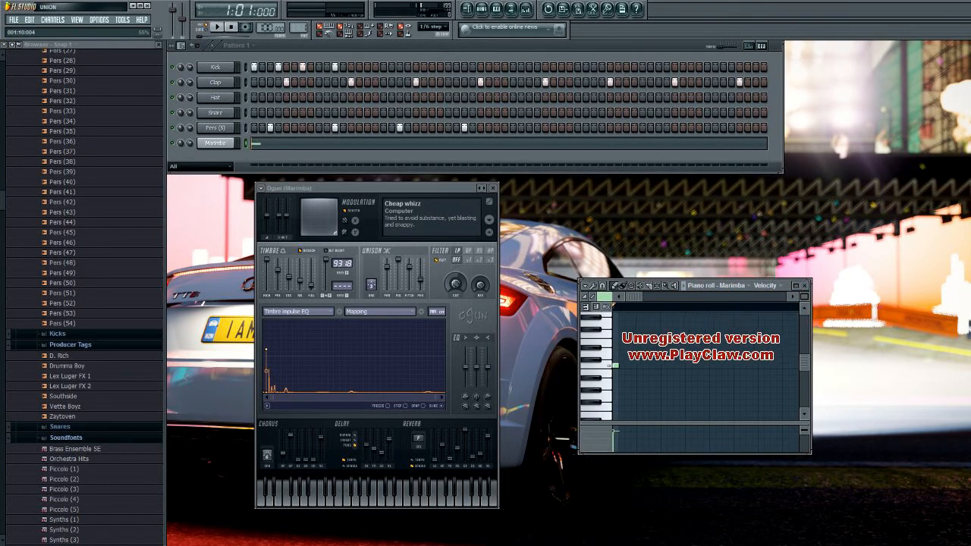
{"action": "left_click", "coordinate": [804, 286]}
{"action": "left_click", "coordinate": [277, 148]}
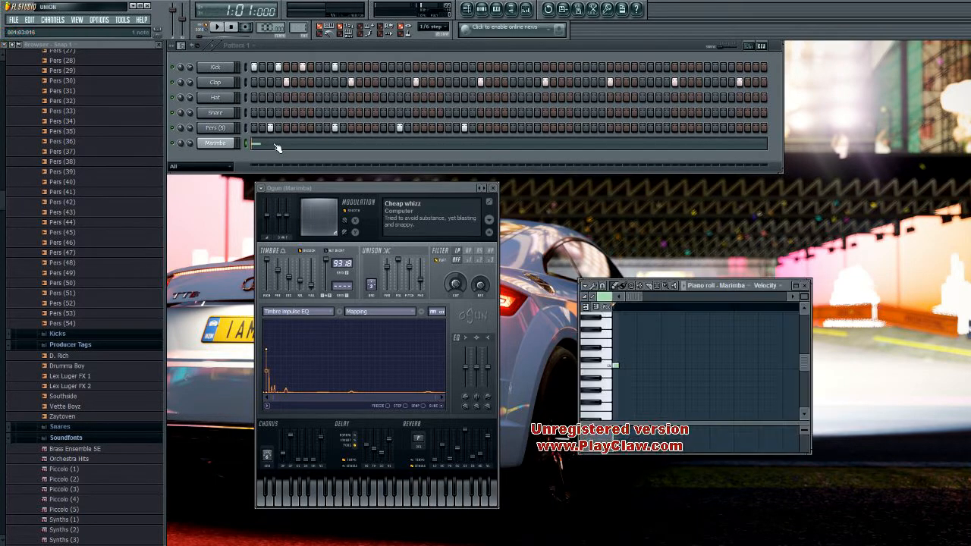
{"action": "key", "text": "3"}
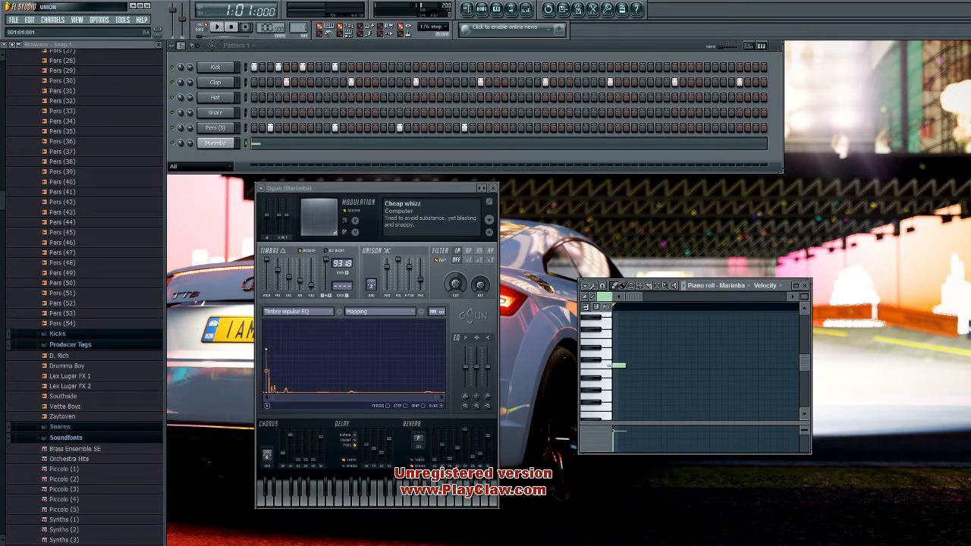
{"action": "left_click_drag", "start_coordinate": [617, 365], "coordinate": [618, 323]}
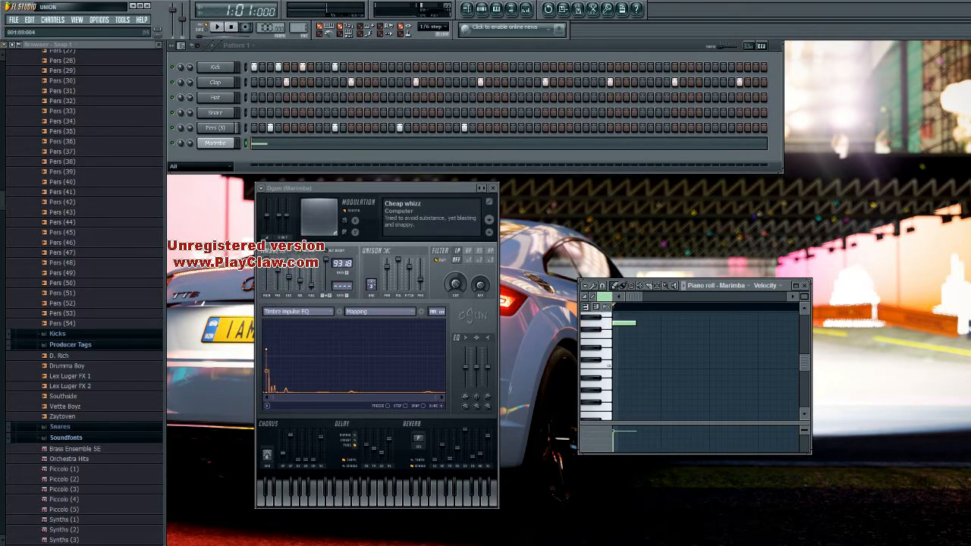
Discard a trial F4 note, add two-step notes at C5, D#5 and G5 following the first one, and play the pattern
{"action": "left_click_drag", "start_coordinate": [643, 366], "coordinate": [662, 366]}
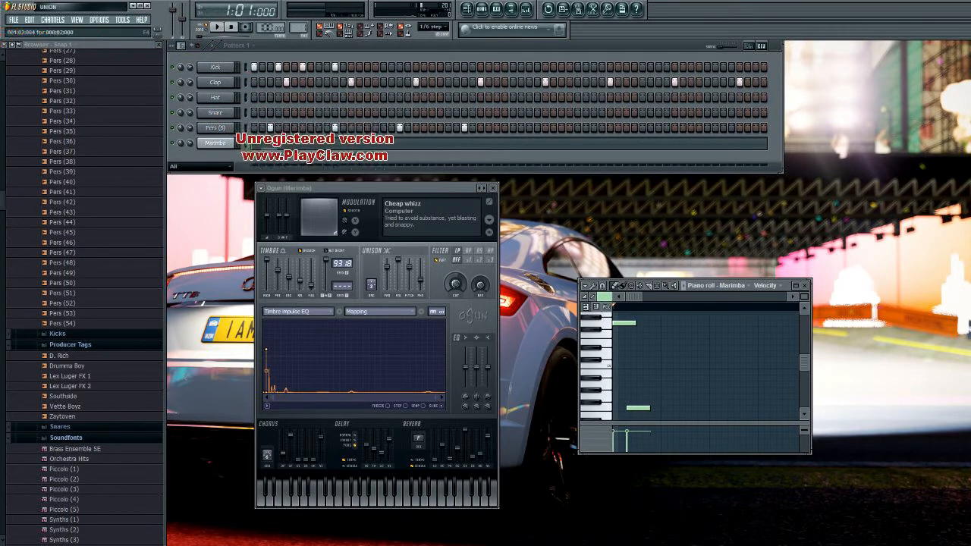
{"action": "right_click", "coordinate": [635, 408]}
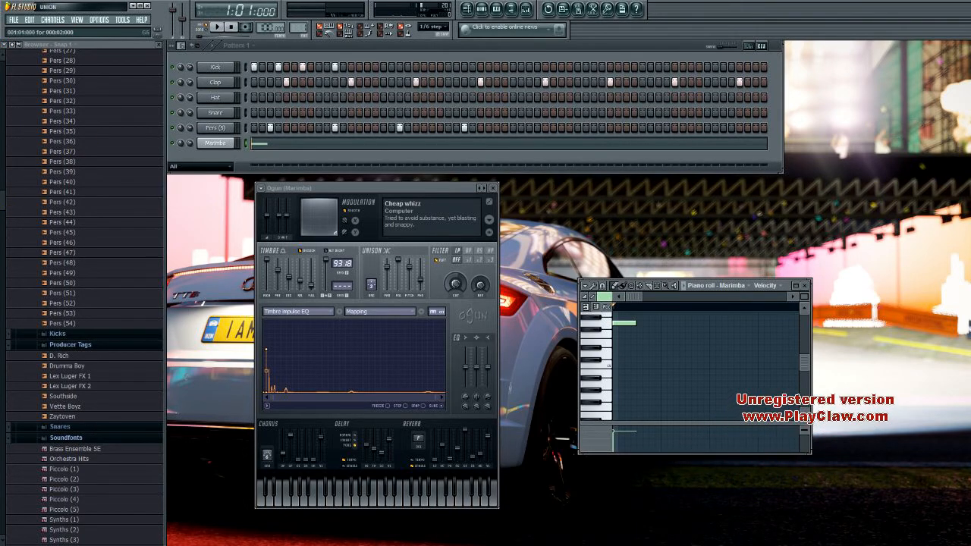
{"action": "left_click", "coordinate": [624, 323]}
{"action": "left_click_drag", "start_coordinate": [645, 341], "coordinate": [645, 366]}
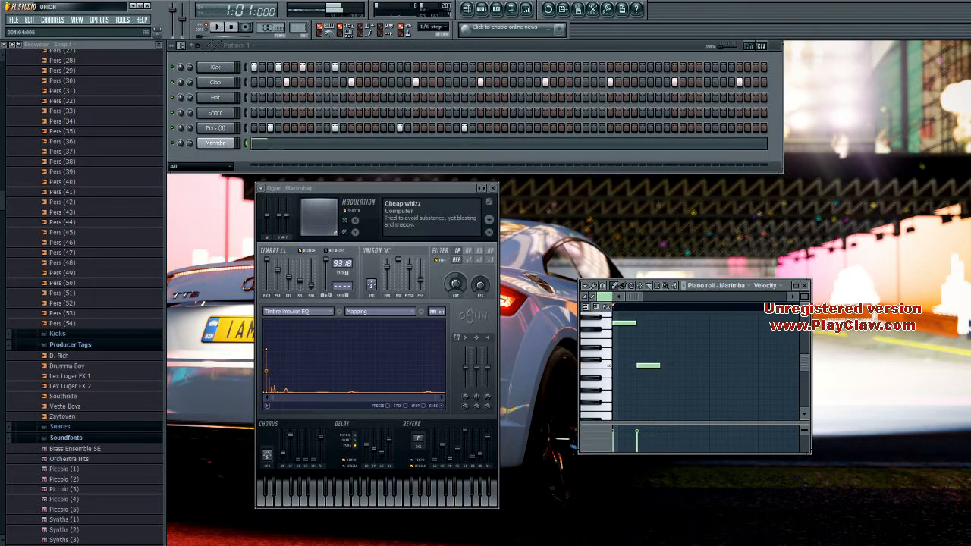
{"action": "left_click", "coordinate": [669, 348]}
{"action": "left_click", "coordinate": [694, 330]}
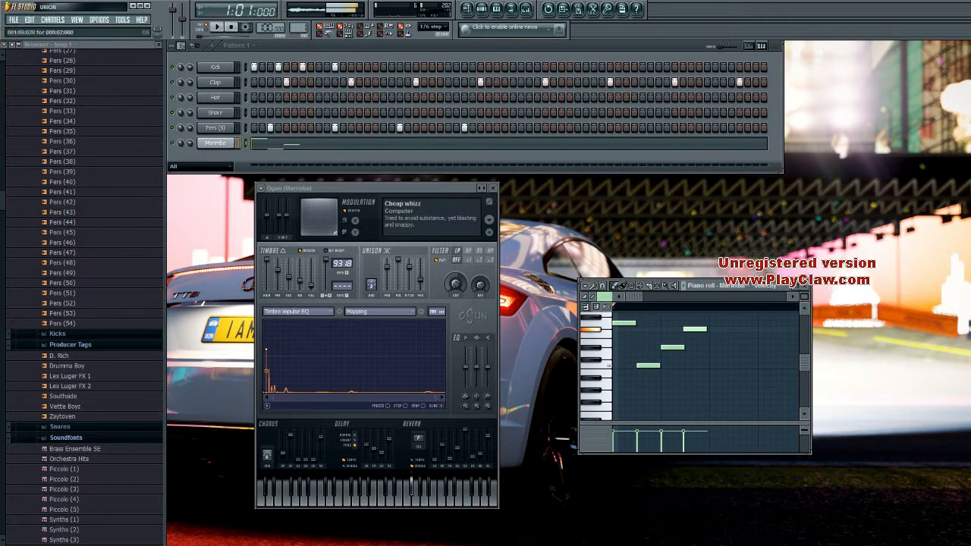
{"action": "left_click_drag", "start_coordinate": [693, 329], "coordinate": [693, 324]}
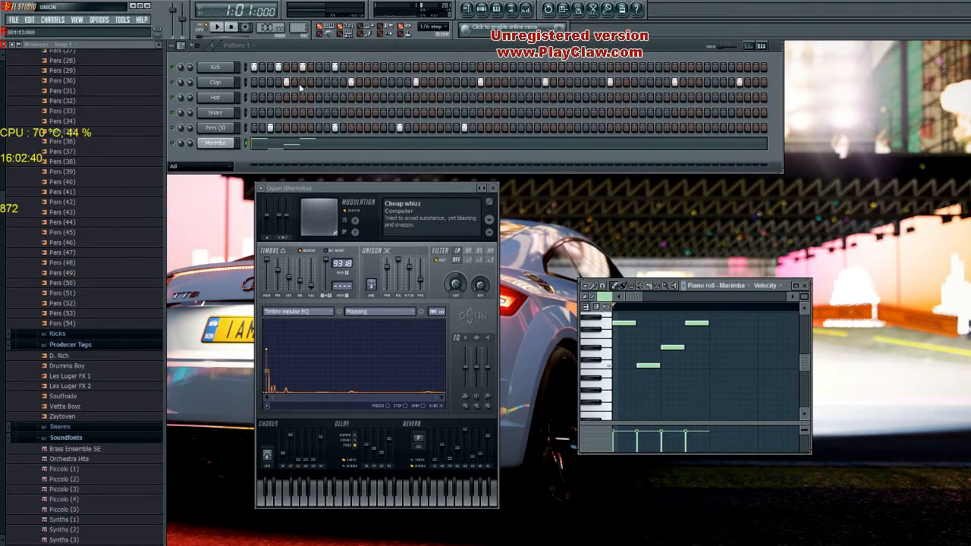
{"action": "left_click", "coordinate": [219, 27]}
{"action": "key", "text": "space"}
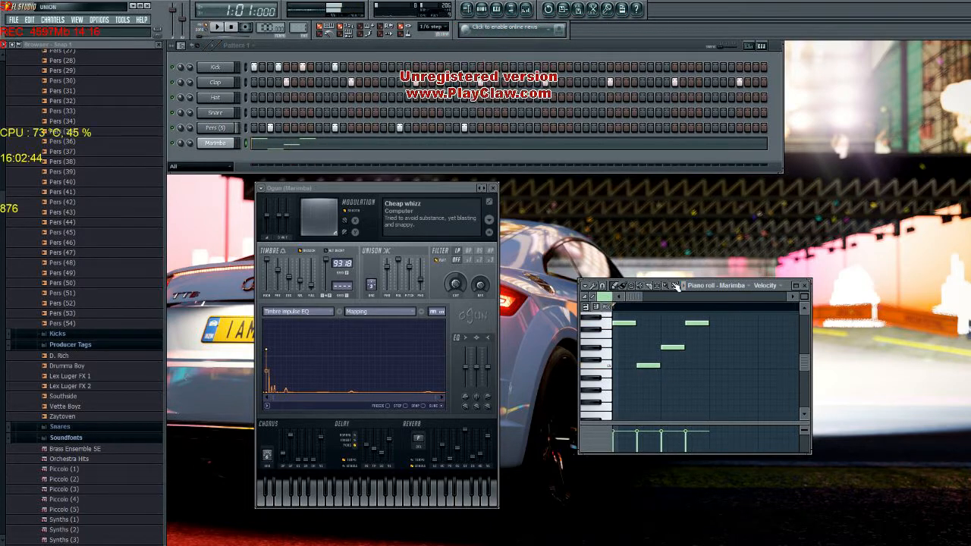
Extend the melody with a two-step note one semitone above the last G5 and a closing two-step note at C5
{"action": "left_click_drag", "start_coordinate": [637, 296], "coordinate": [647, 295]}
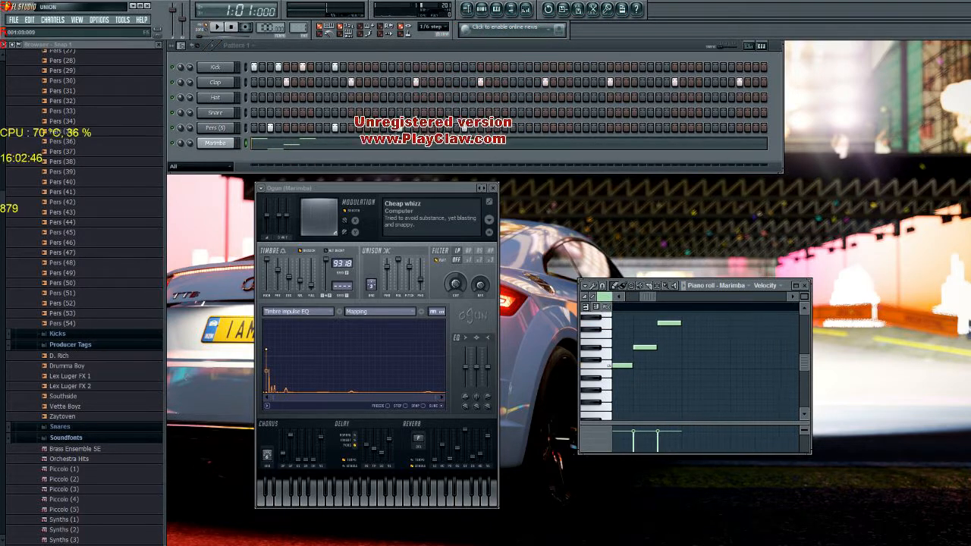
{"action": "scroll", "coordinate": [683, 364], "scroll_direction": "up", "scroll_amount": 1}
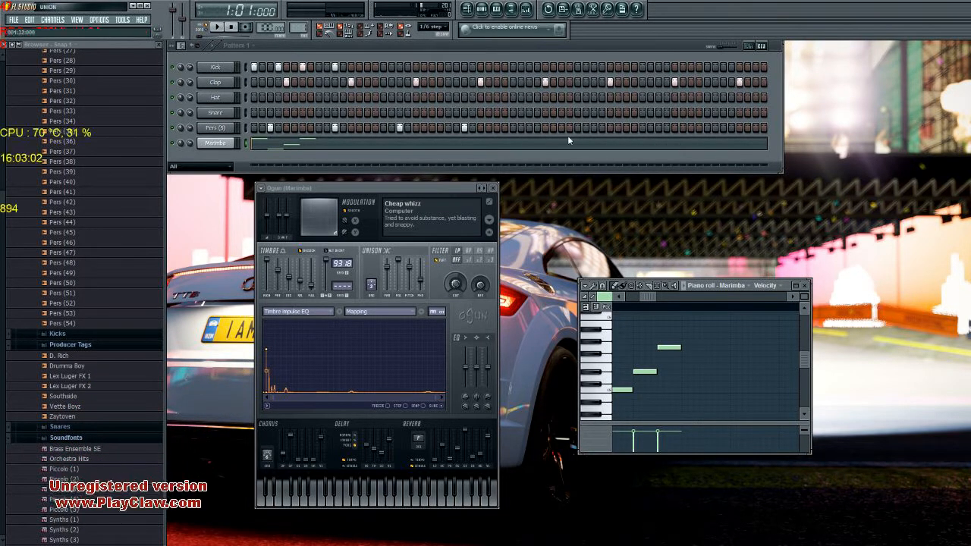
{"action": "left_click_drag", "start_coordinate": [686, 335], "coordinate": [686, 342]}
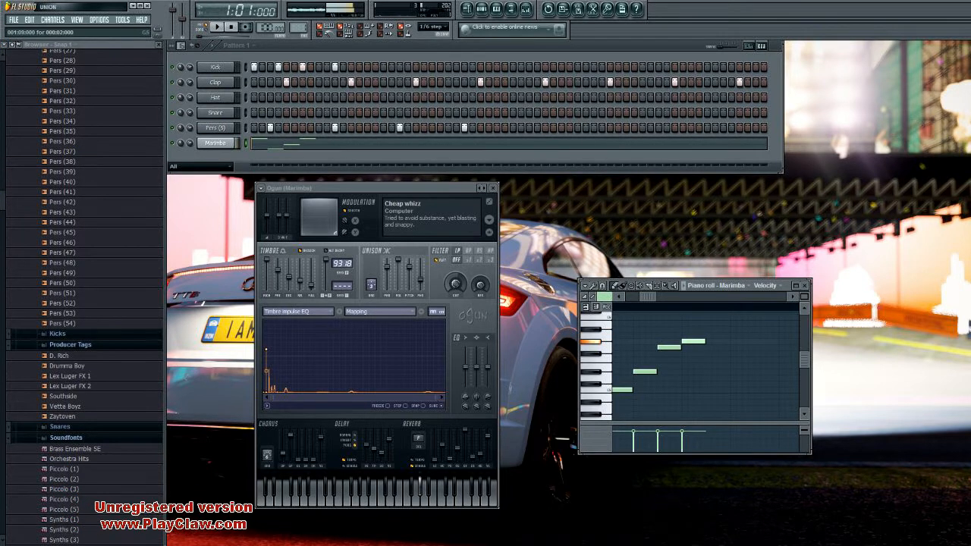
{"action": "left_click", "coordinate": [713, 371]}
{"action": "left_click_drag", "start_coordinate": [713, 372], "coordinate": [711, 390]}
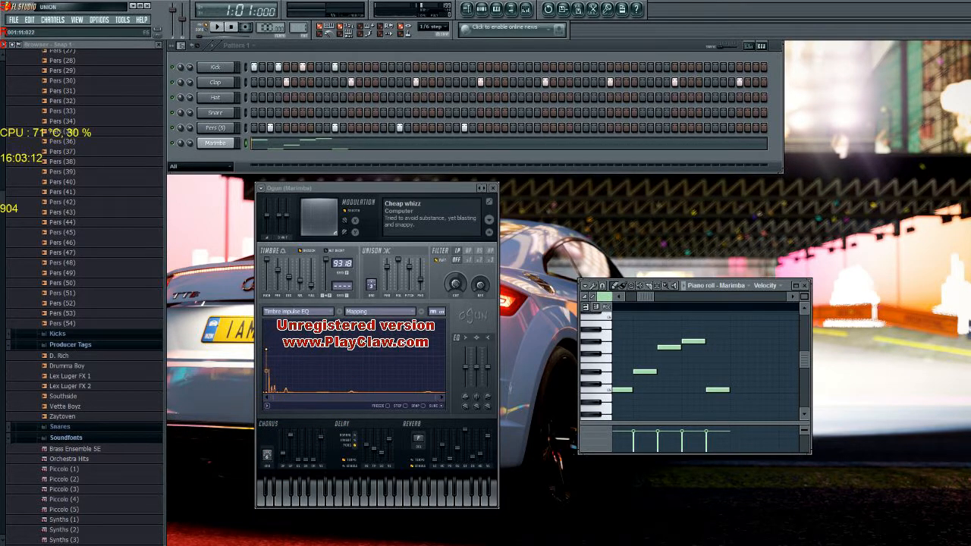
{"action": "left_click", "coordinate": [620, 297]}
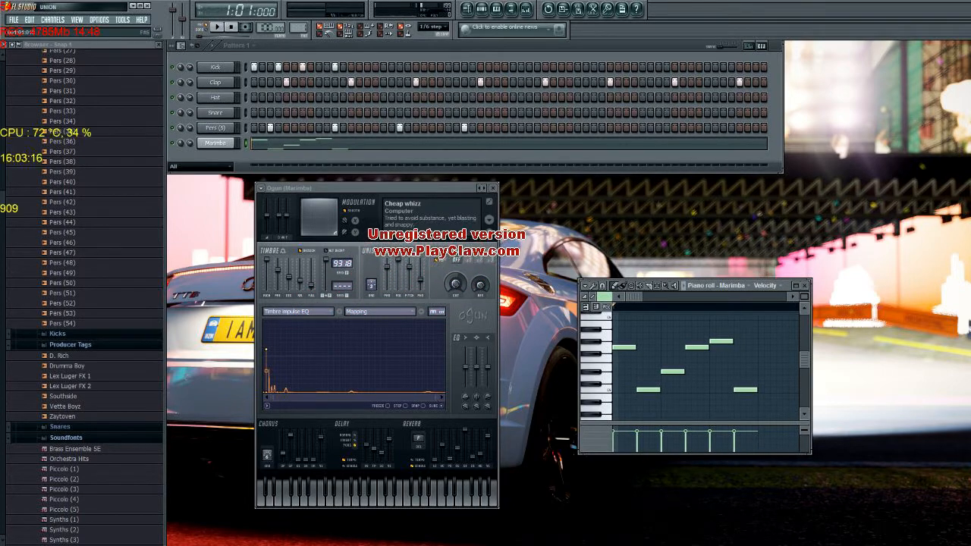
Play the pattern, extend the melody with two-step notes at D#5 and G#5, and play it again
{"action": "left_click", "coordinate": [218, 28]}
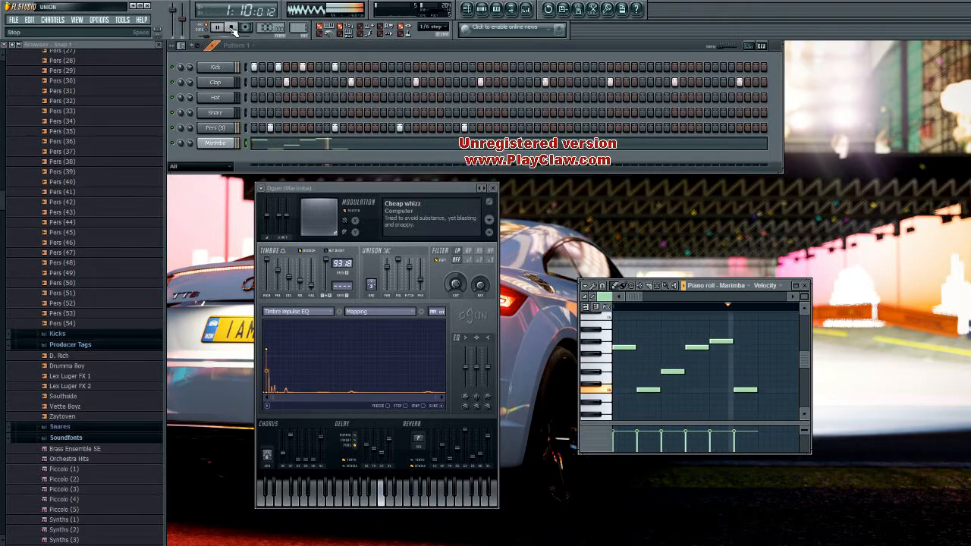
{"action": "left_click", "coordinate": [232, 28]}
{"action": "left_click_drag", "start_coordinate": [644, 298], "coordinate": [657, 298]}
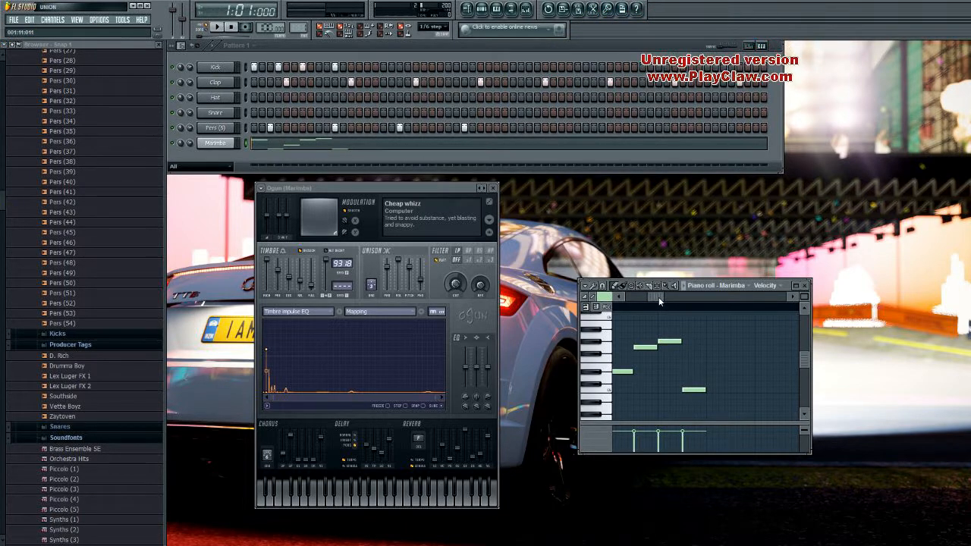
{"action": "left_click_drag", "start_coordinate": [660, 301], "coordinate": [622, 296]}
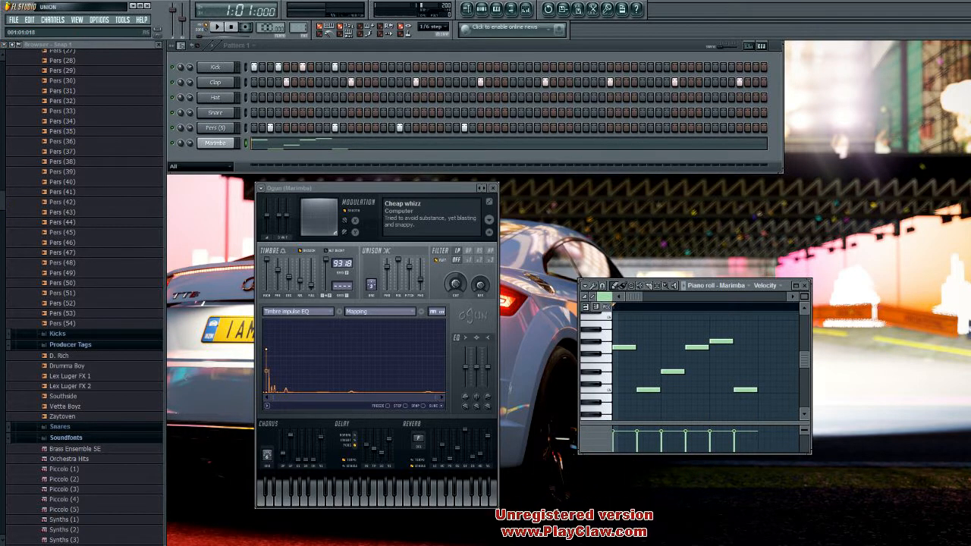
{"action": "left_click_drag", "start_coordinate": [623, 321], "coordinate": [699, 398]}
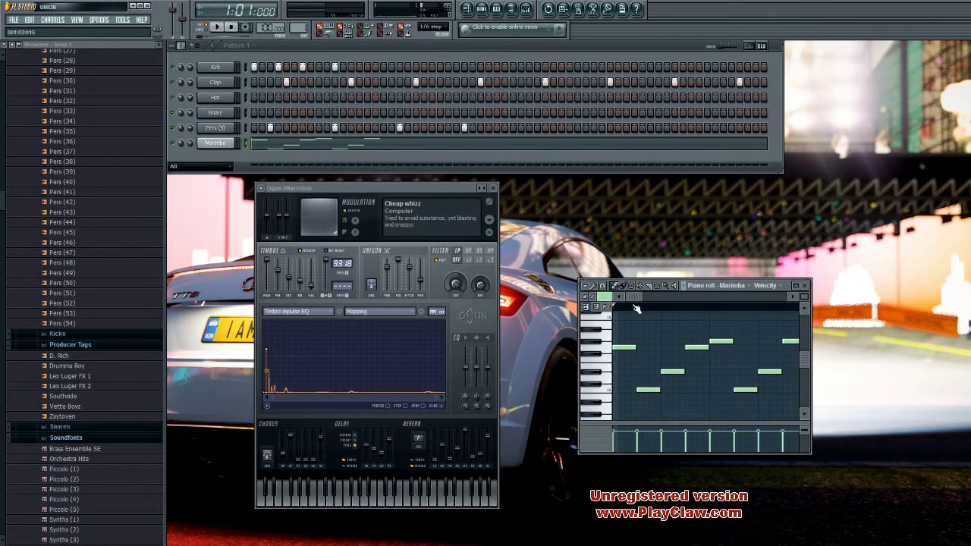
{"action": "key", "text": "space"}
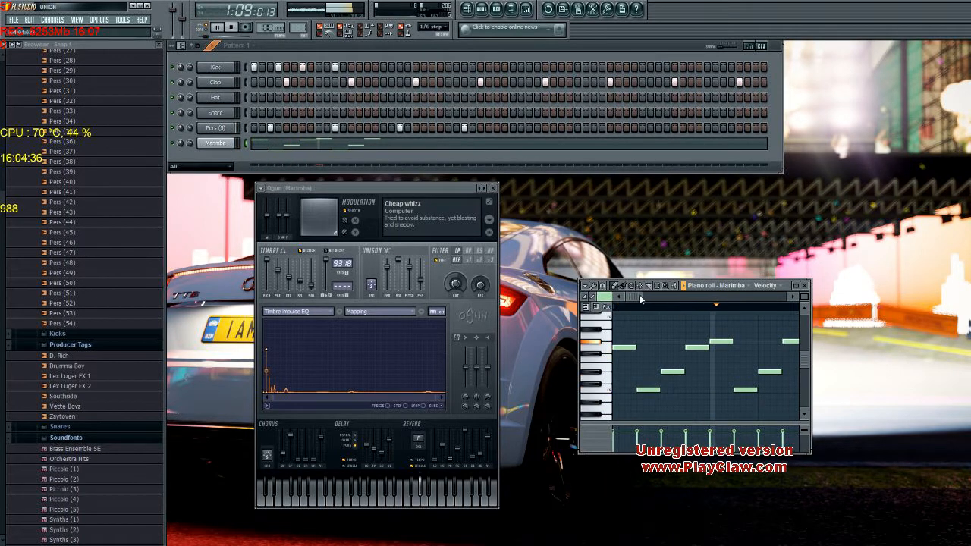
{"action": "key", "text": "space"}
Duplicate the melody's first four notes directly after its last note and play the pattern
{"action": "left_click_drag", "start_coordinate": [665, 297], "coordinate": [544, 304]}
{"action": "left_click_drag", "start_coordinate": [615, 327], "coordinate": [704, 410]}
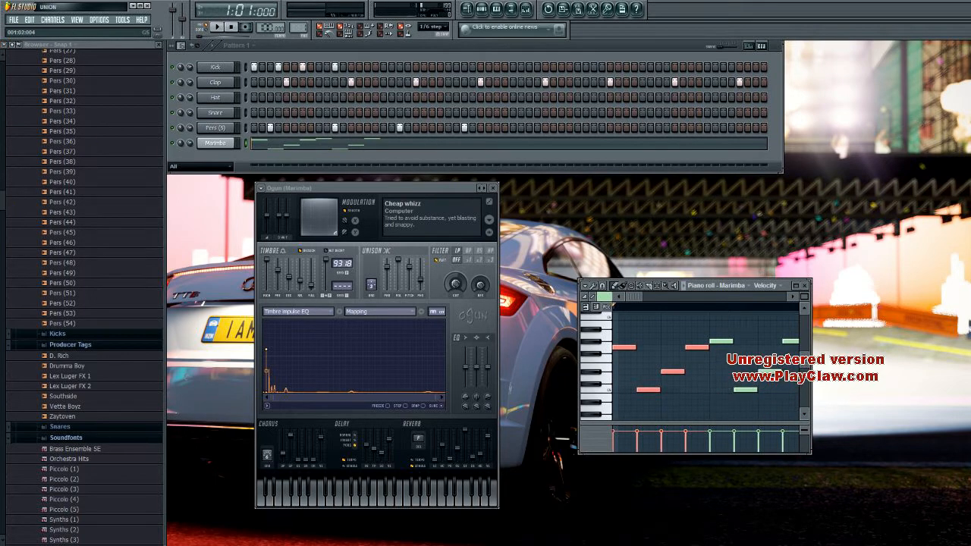
{"action": "mouse_move", "coordinate": [626, 347]}
{"action": "left_mouse_down"}
{"action": "mouse_move", "coordinate": [801, 350]}
{"action": "mouse_move", "coordinate": [715, 349]}
{"action": "left_mouse_up"}
{"action": "left_click", "coordinate": [708, 371], "text": "ctrl"}
{"action": "key", "text": "space"}
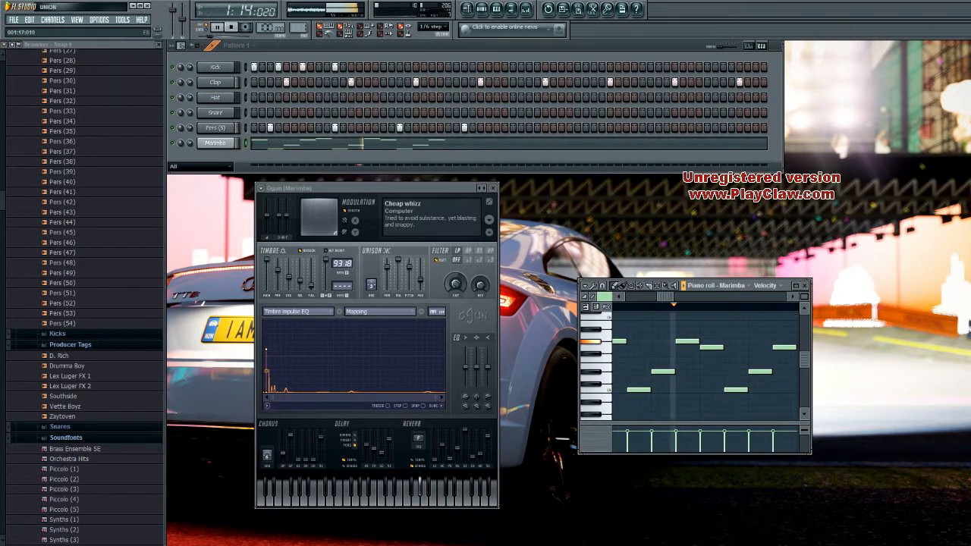
{"action": "key", "text": "space"}
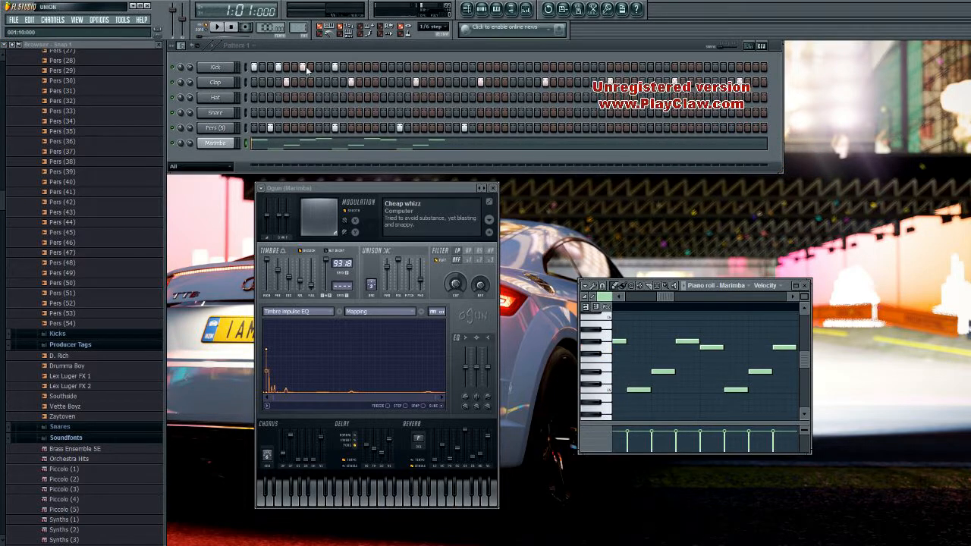
Lower the second note of the copied group to A#4, append two-step notes at F5, D5, C5 and A#4, and play the pattern
{"action": "left_click", "coordinate": [220, 28]}
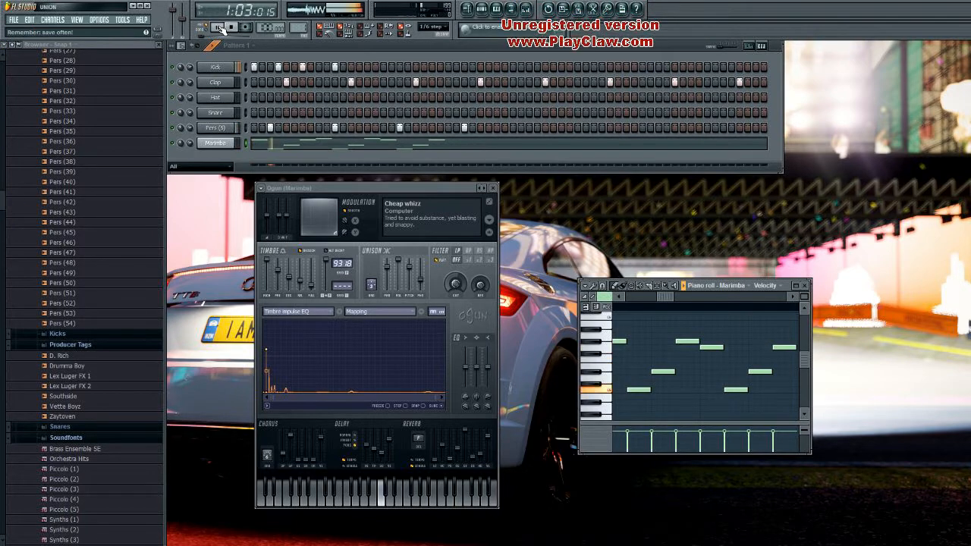
{"action": "left_click", "coordinate": [232, 28]}
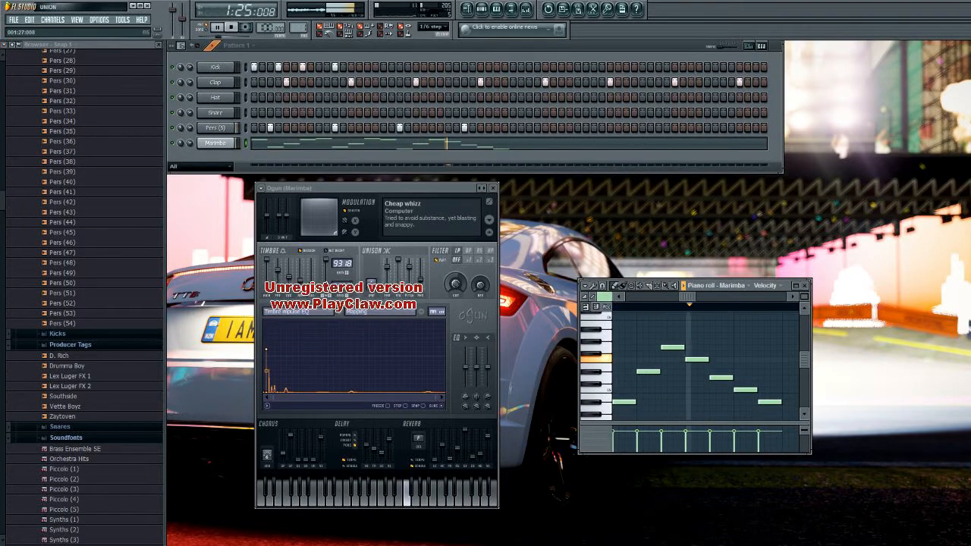
{"action": "key", "text": "space"}
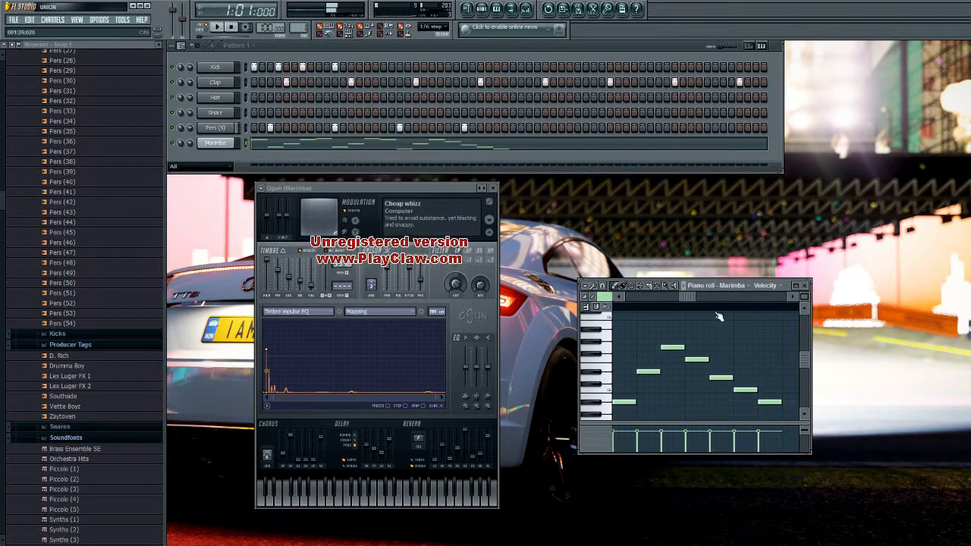
Duplicate the whole Marimba melody directly after itself and close the piano roll
{"action": "left_click_drag", "start_coordinate": [691, 297], "coordinate": [631, 298]}
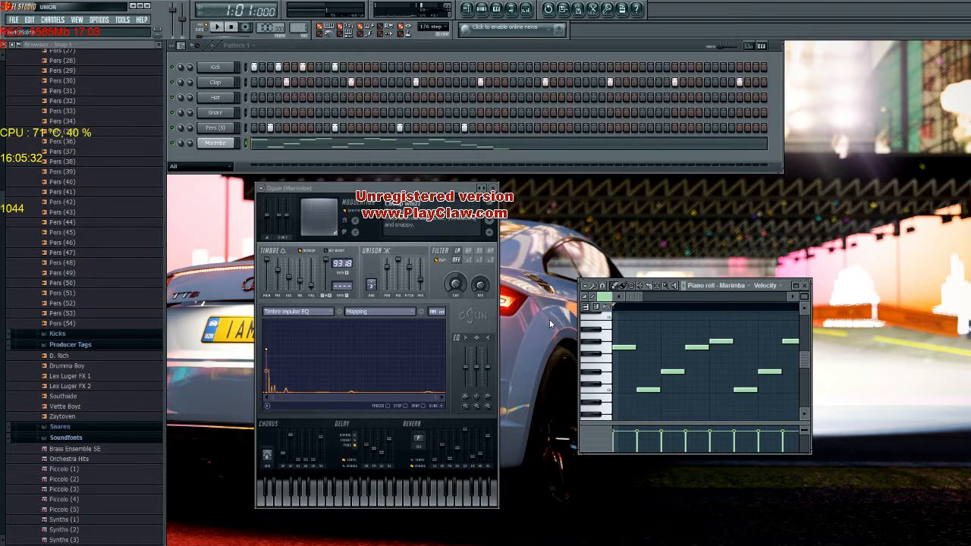
{"action": "key", "text": "ctrl+a"}
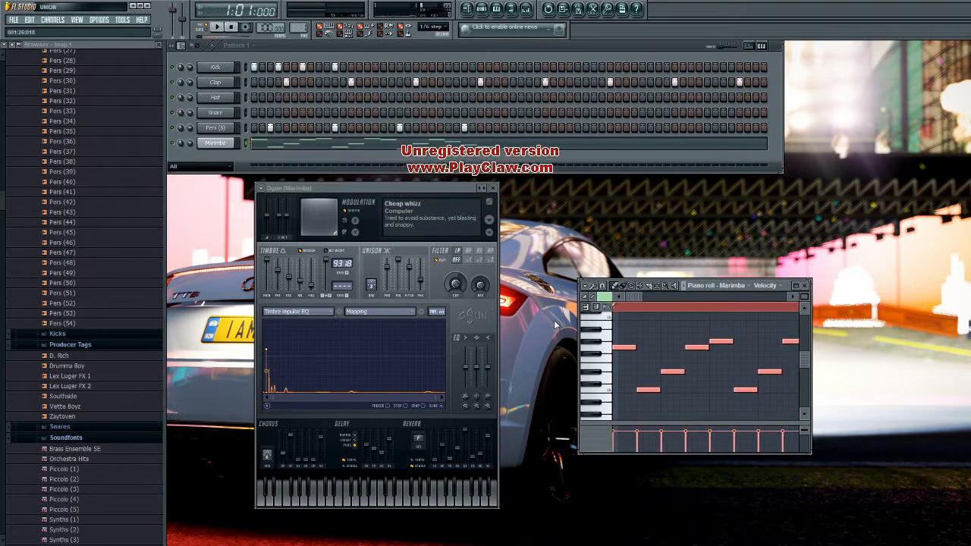
{"action": "left_click_drag", "start_coordinate": [629, 298], "coordinate": [560, 297]}
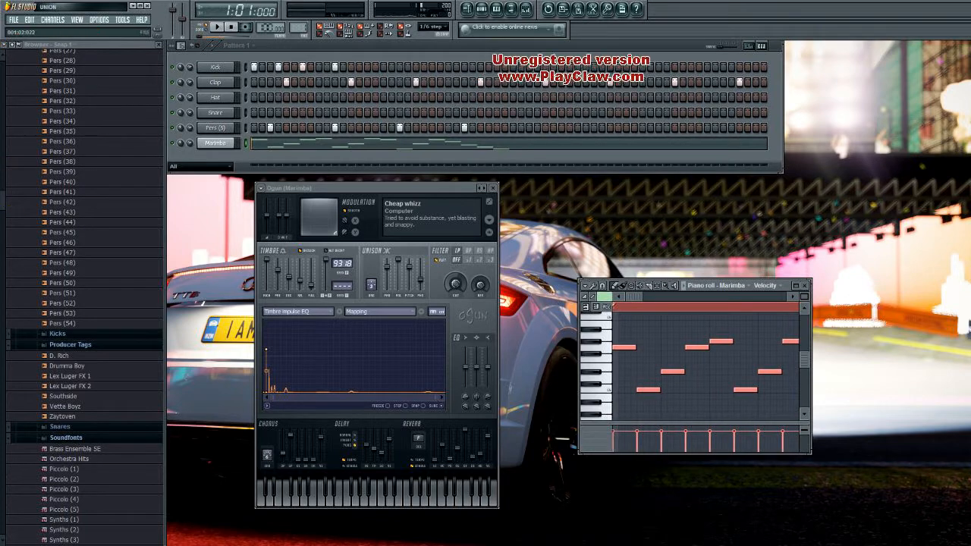
{"action": "left_click_drag", "start_coordinate": [625, 347], "coordinate": [789, 348]}
{"action": "left_click_drag", "start_coordinate": [639, 347], "coordinate": [714, 347]}
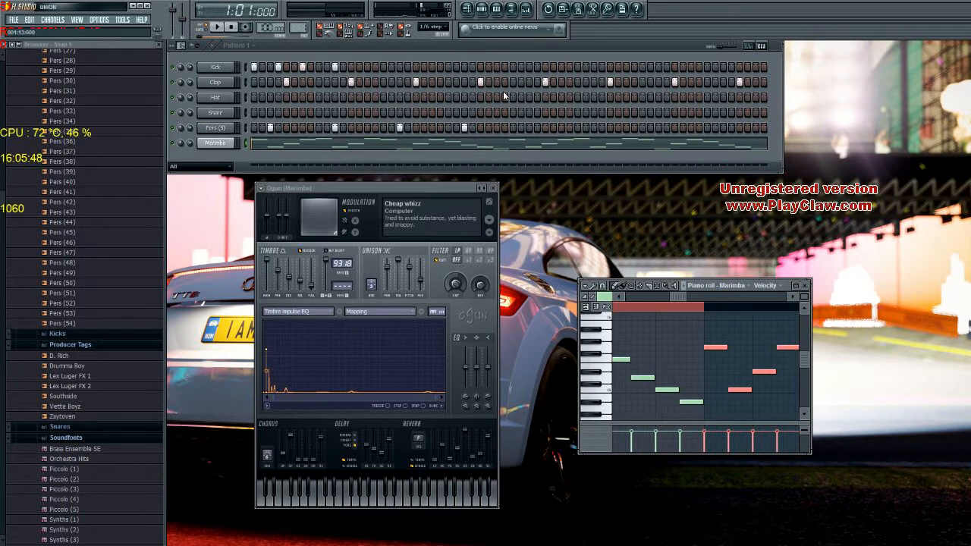
{"action": "left_click", "coordinate": [808, 287]}
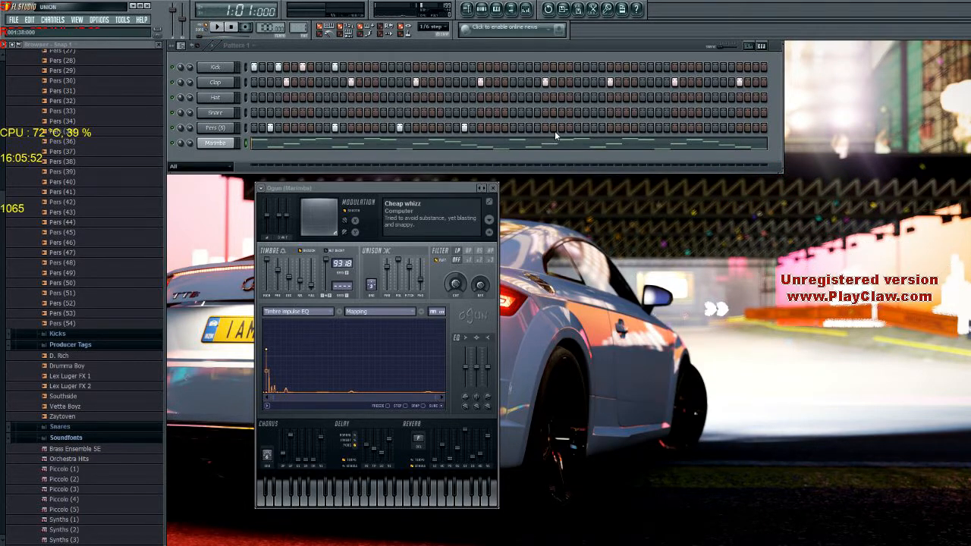
Continue the Pers channel's rhythm with hits at steps 35, 43, 51 and 59
{"action": "left_click", "coordinate": [529, 128]}
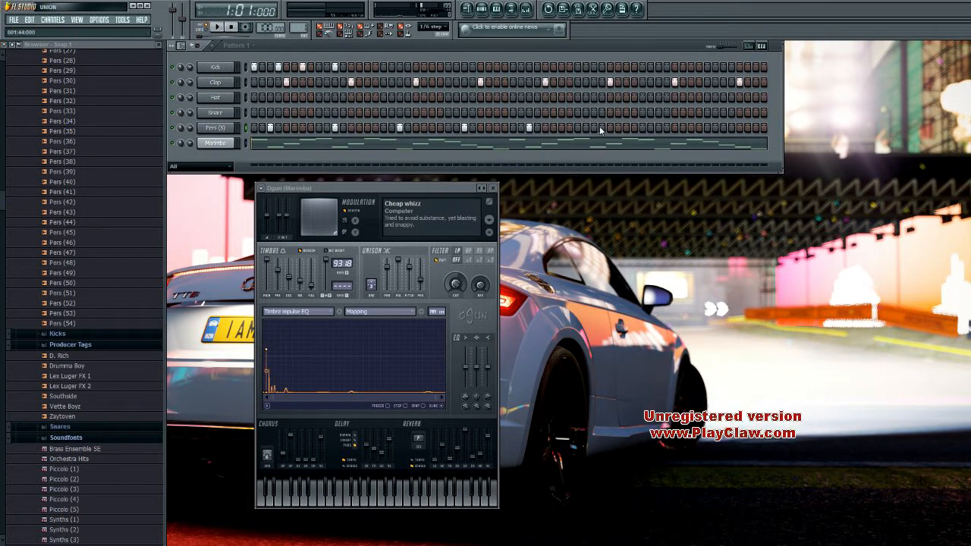
{"action": "left_click", "coordinate": [650, 128]}
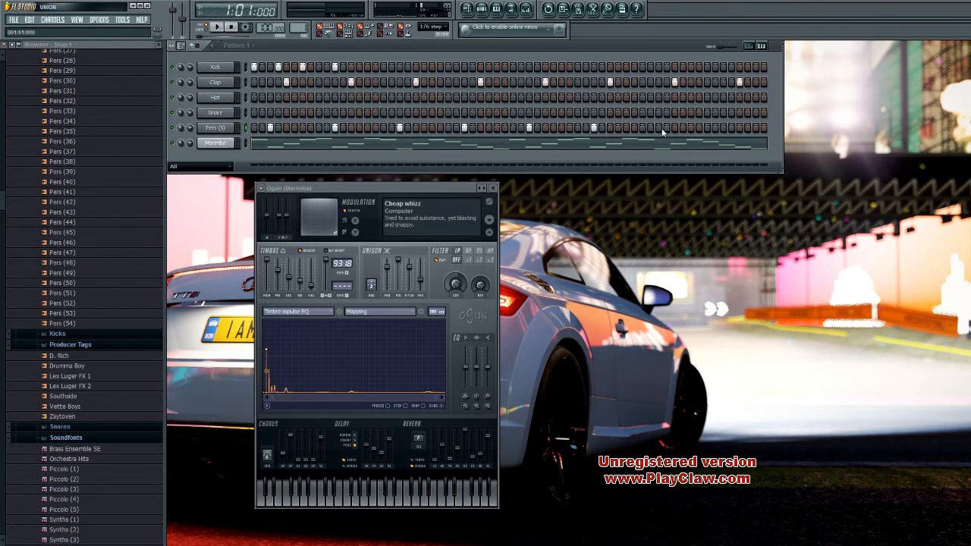
{"action": "left_click", "coordinate": [660, 127]}
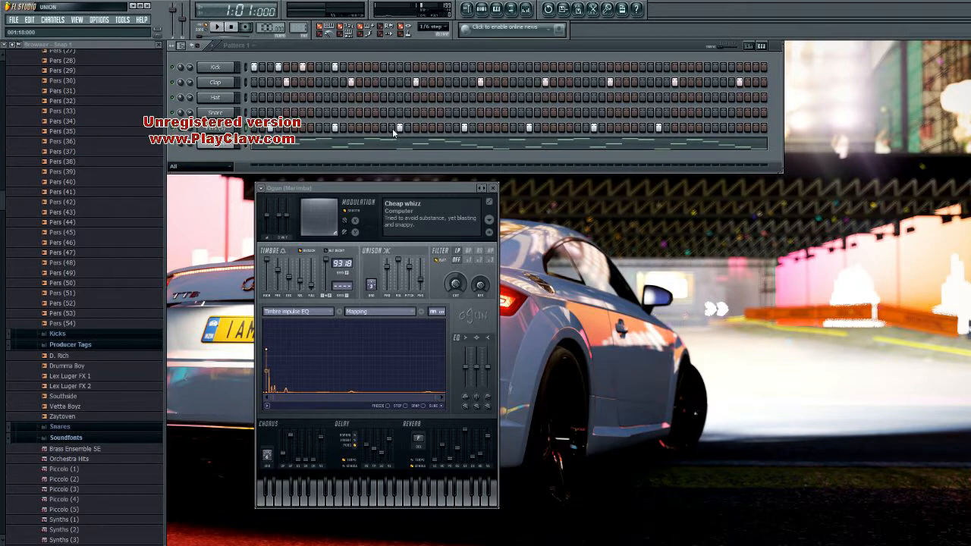
{"action": "left_click", "coordinate": [722, 127]}
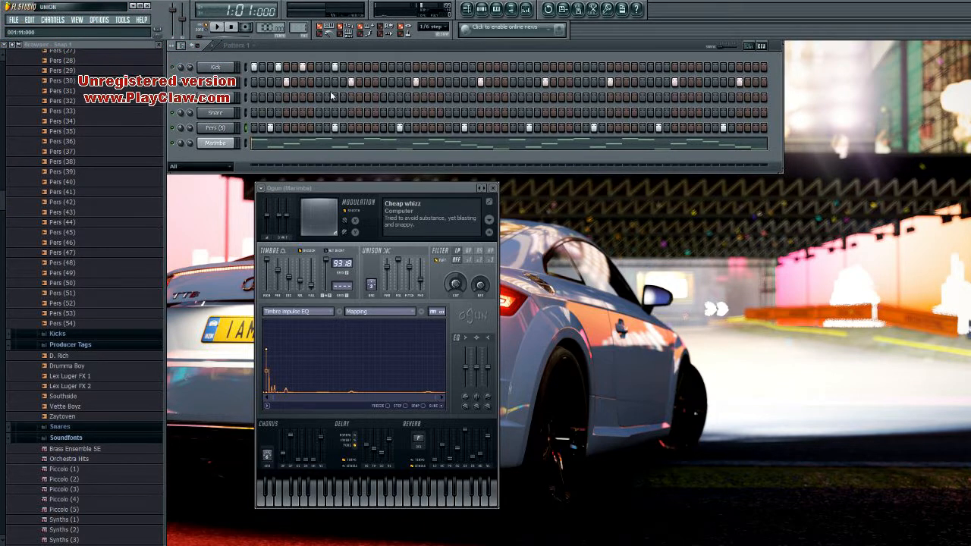
While the pattern plays, add kicks at steps 14, 17, 33, 36 and 39 and a clap at step 46
{"action": "left_click", "coordinate": [219, 28]}
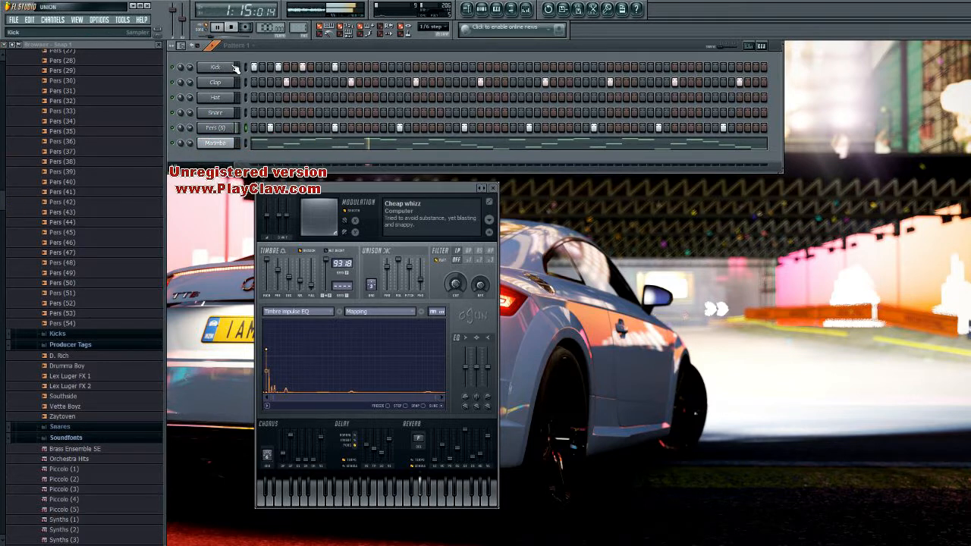
{"action": "left_click", "coordinate": [514, 69]}
{"action": "left_click", "coordinate": [538, 68]}
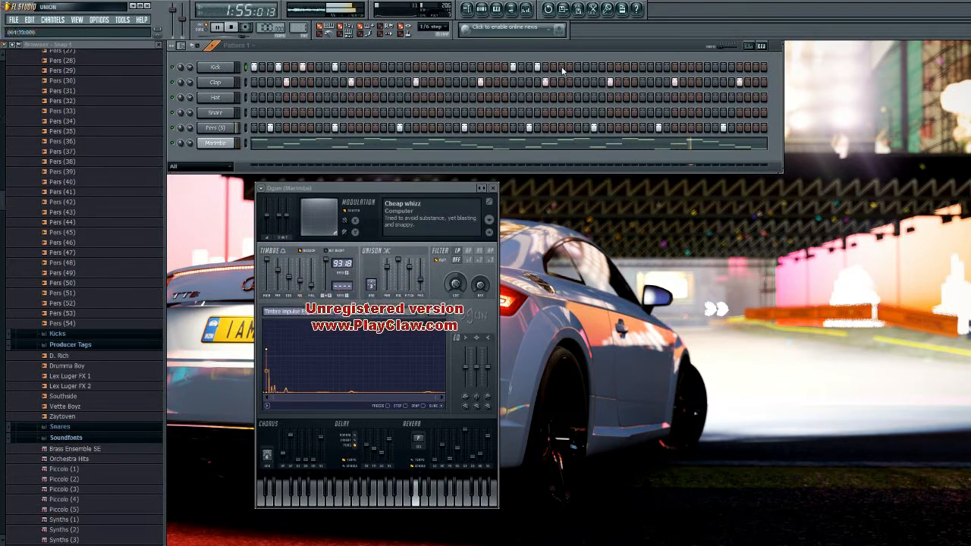
{"action": "left_click", "coordinate": [562, 70]}
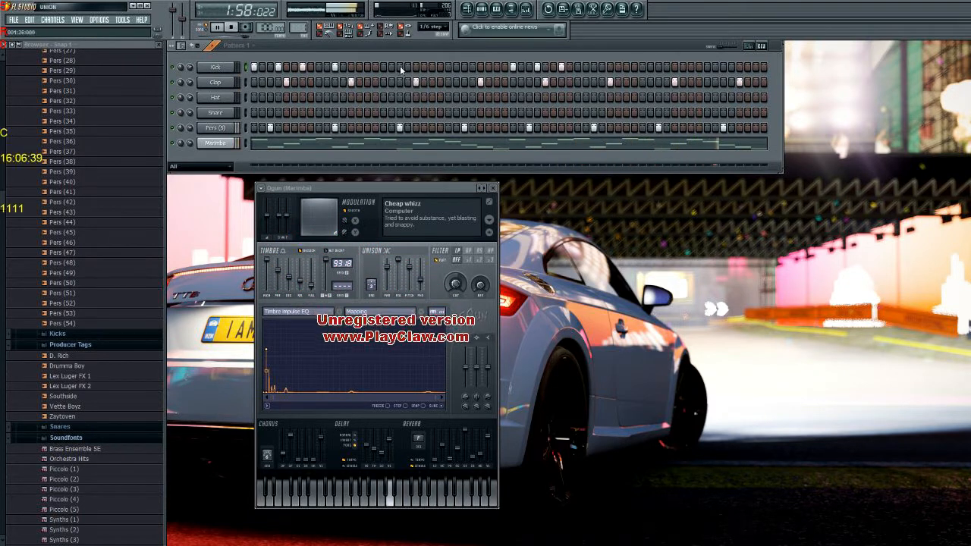
{"action": "left_click", "coordinate": [359, 68]}
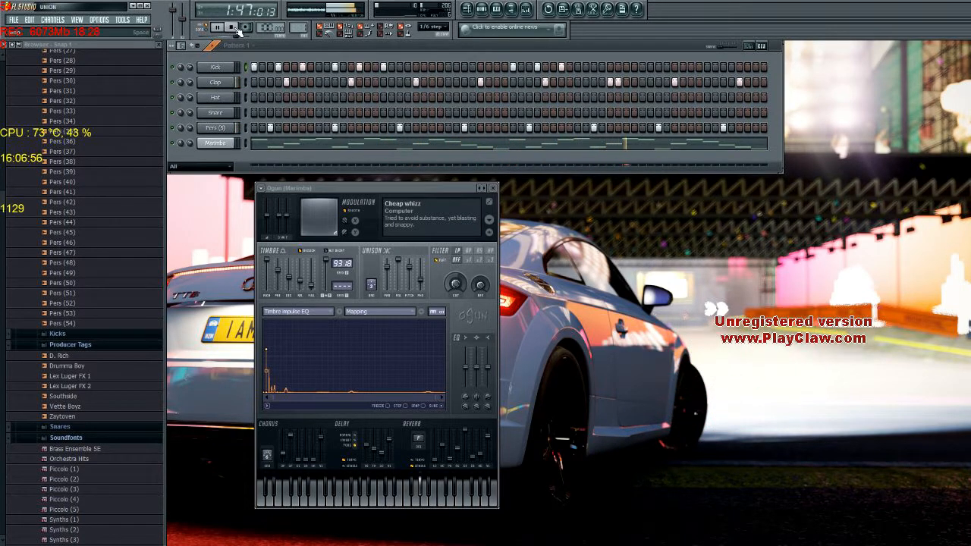
Add a clap at step 14 and kicks at steps 10, 42 and 43, and stop playback
{"action": "left_click", "coordinate": [358, 82]}
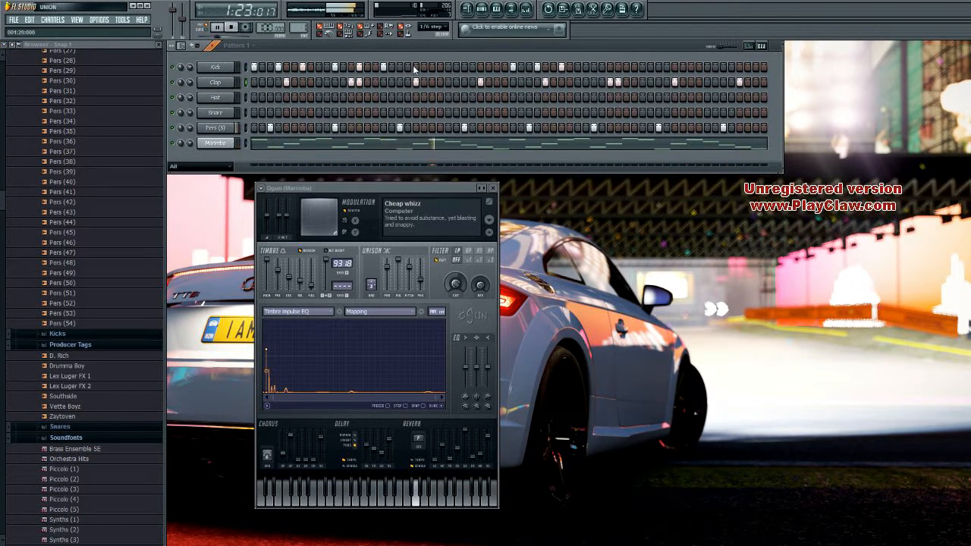
{"action": "left_click", "coordinate": [593, 67]}
{"action": "left_click", "coordinate": [587, 69]}
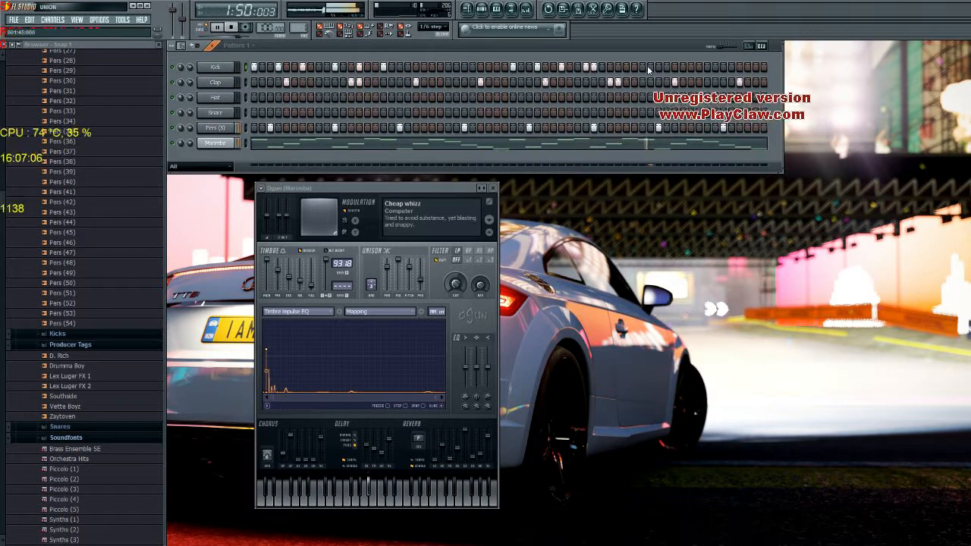
{"action": "left_click", "coordinate": [327, 68]}
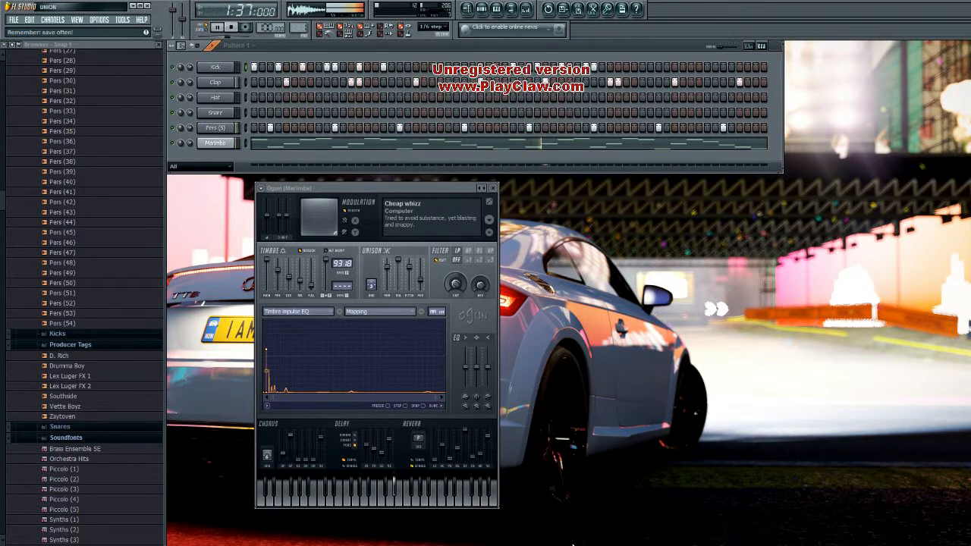
{"action": "left_click", "coordinate": [233, 28]}
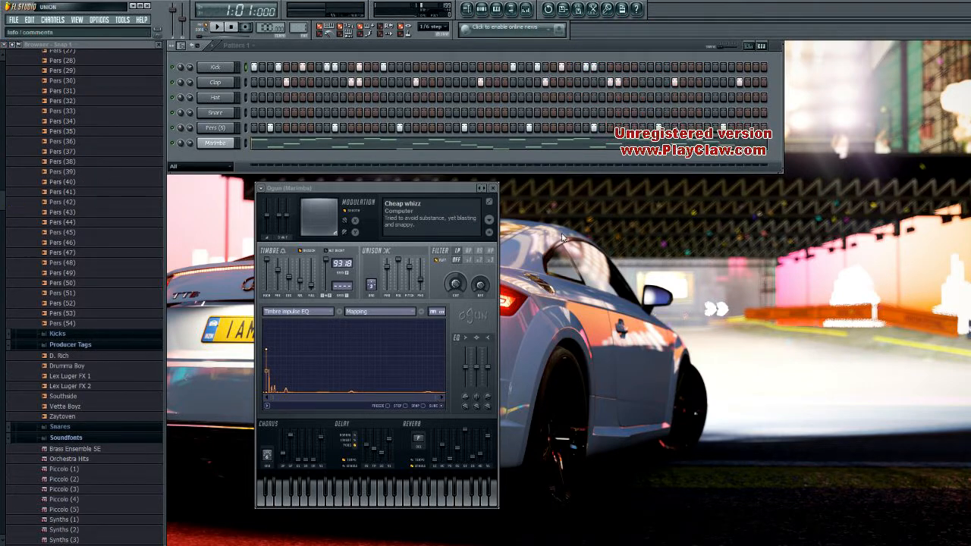
Close the Marimba channel's Ogun window and briefly open the playlist to view it
{"action": "left_click", "coordinate": [493, 187]}
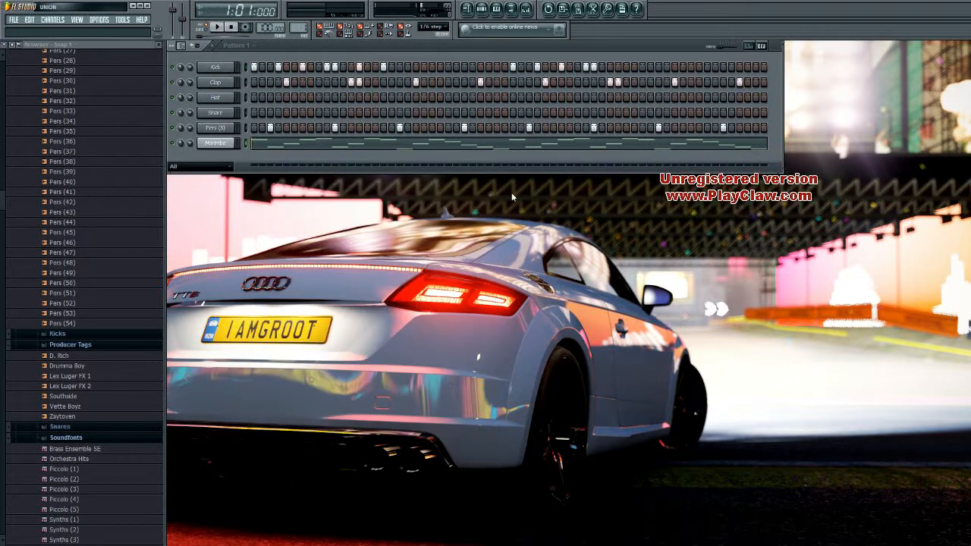
{"action": "left_click", "coordinate": [467, 10]}
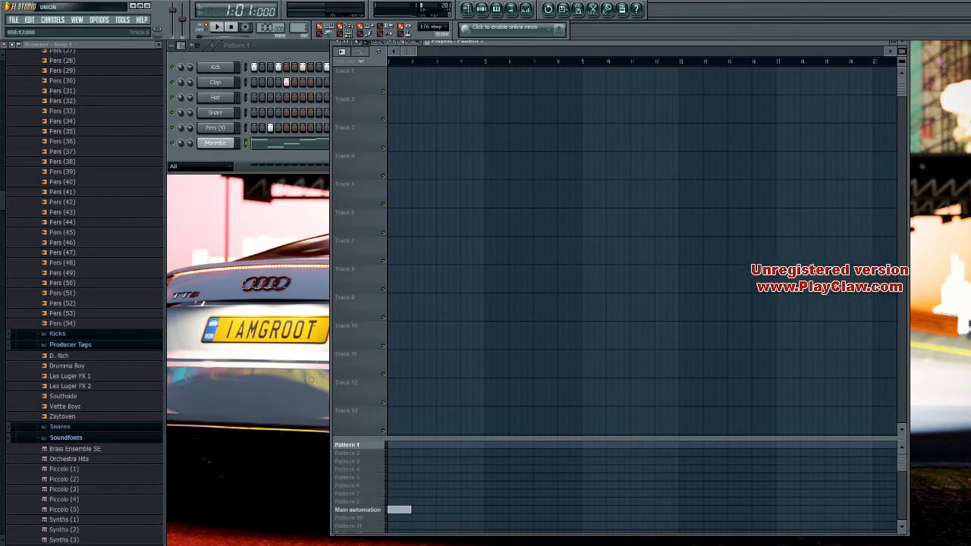
{"action": "left_click", "coordinate": [902, 43]}
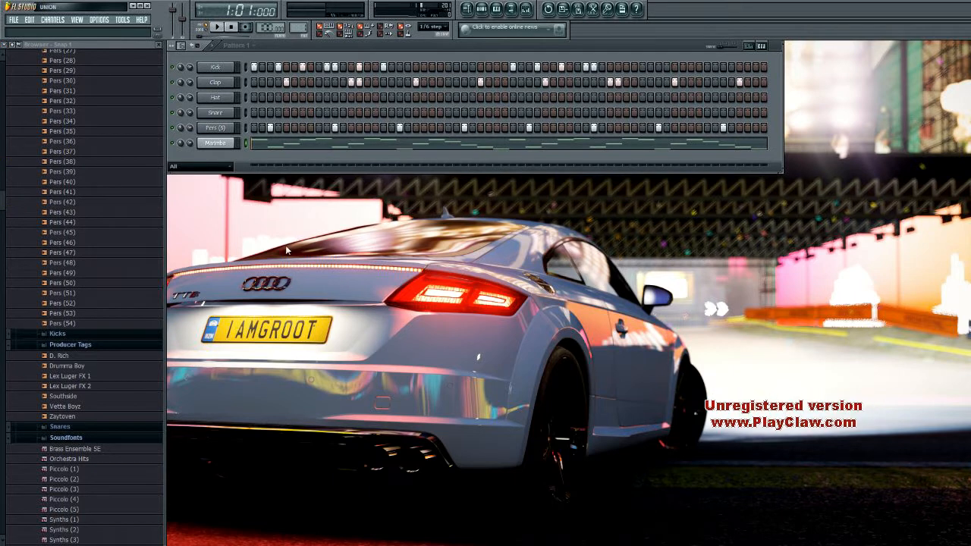